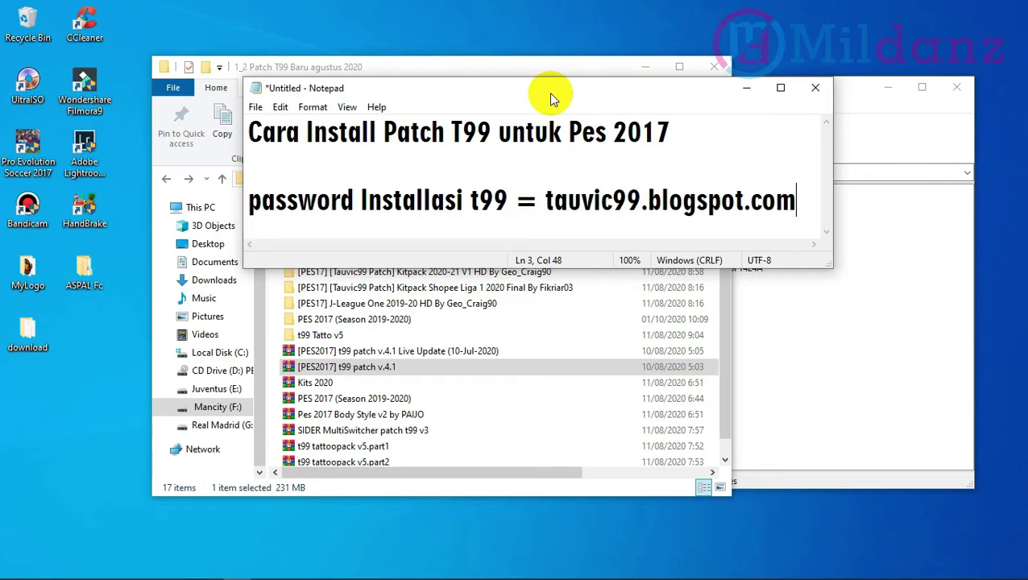
pyautogui.moveTo(546, 90); pyautogui.dragTo(529, 115)
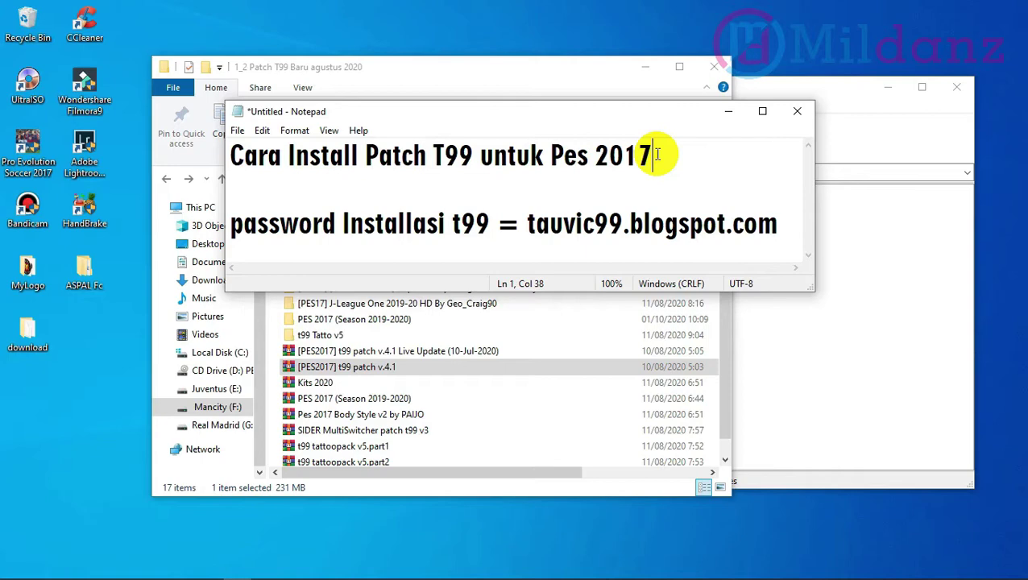
pyautogui.moveTo(649, 123); pyautogui.dragTo(685, 127)
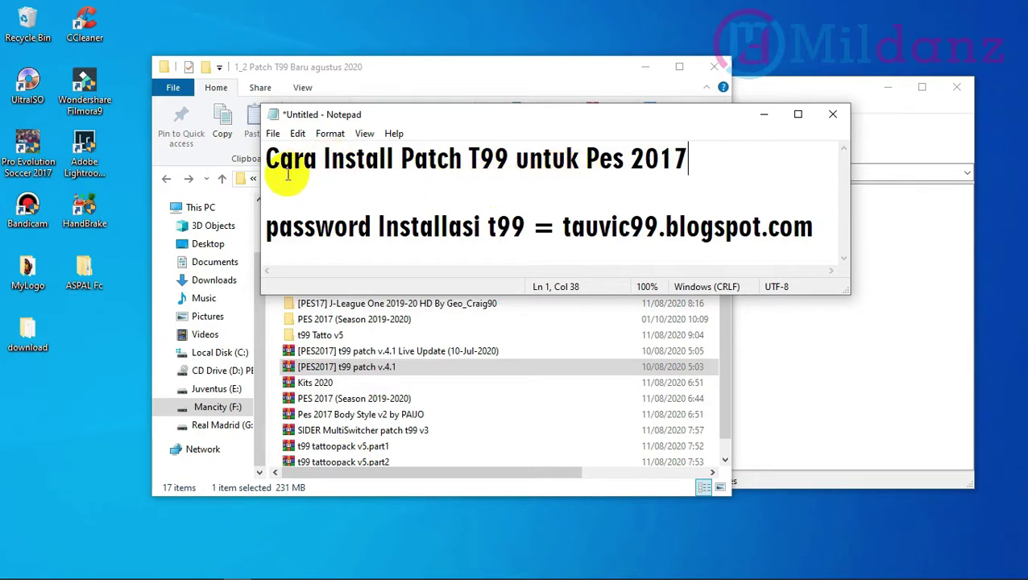
# Open the "[PES2017] t99 patch v.4.1" archive from the patch folder and dismiss the licence reminder
pyautogui.click(456, 349)
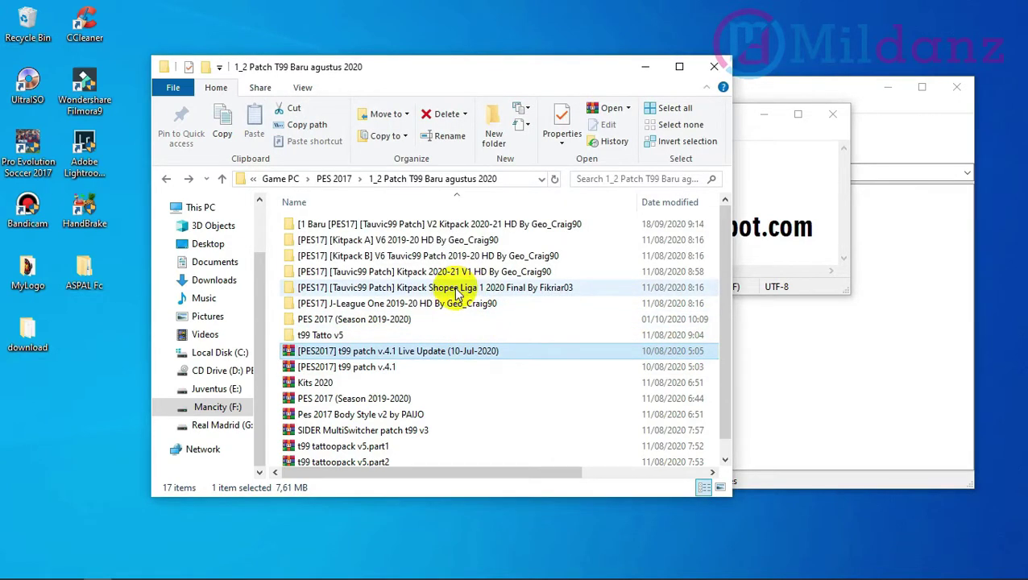
pyautogui.scroll(-1, 443, 322)
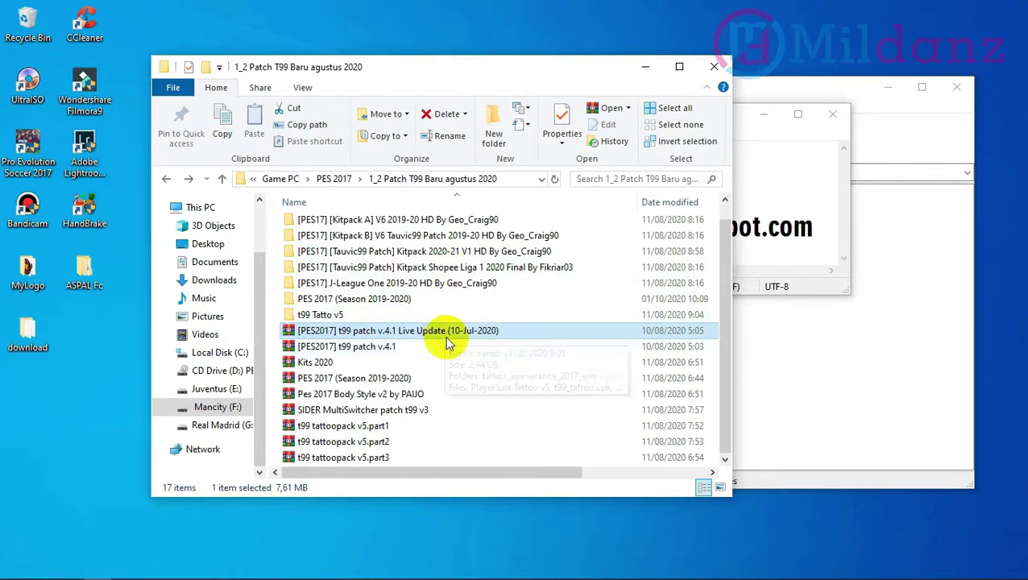
pyautogui.scroll(1, 449, 342)
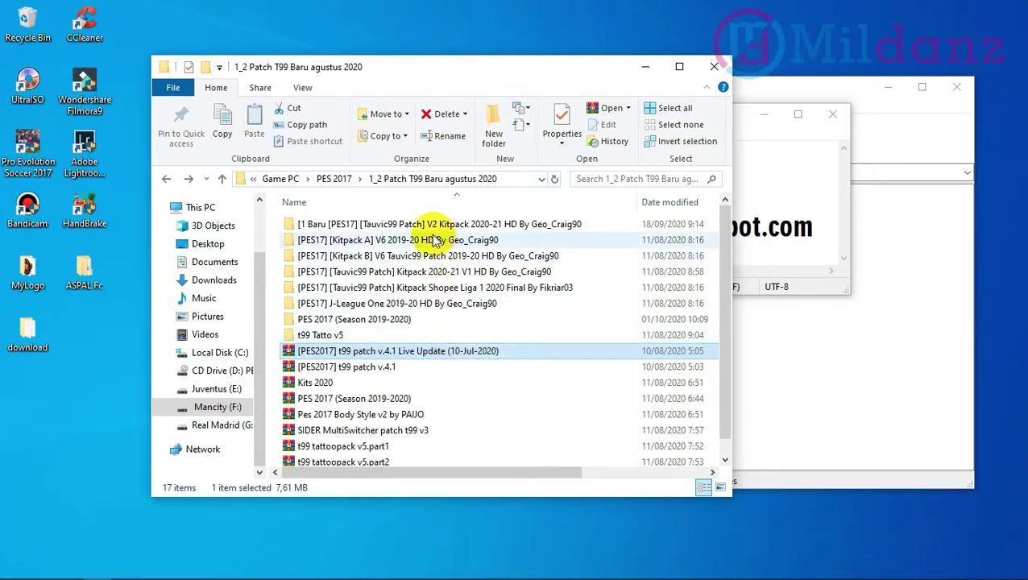
pyautogui.scroll(-1, 411, 367)
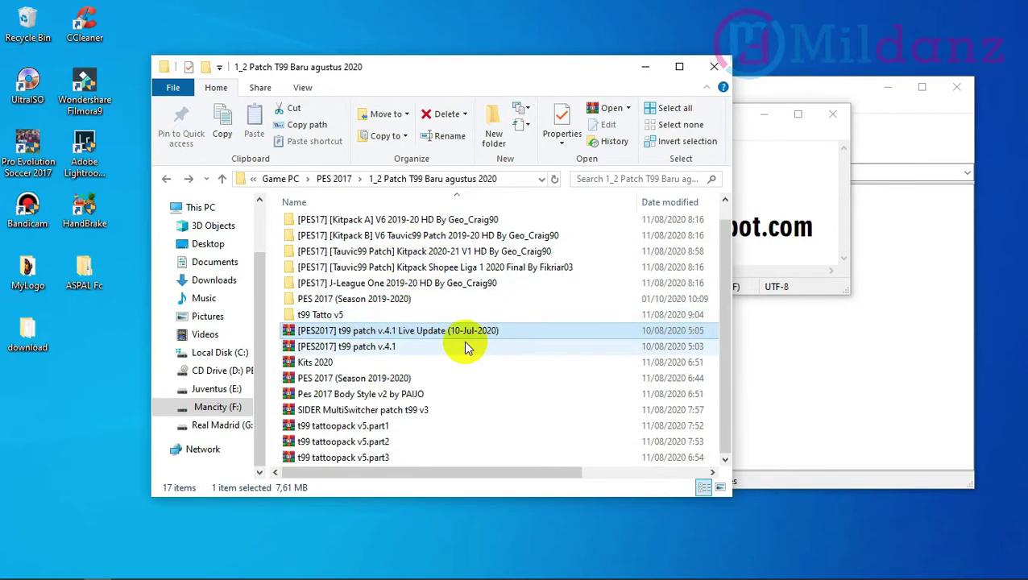
pyautogui.click(403, 348)
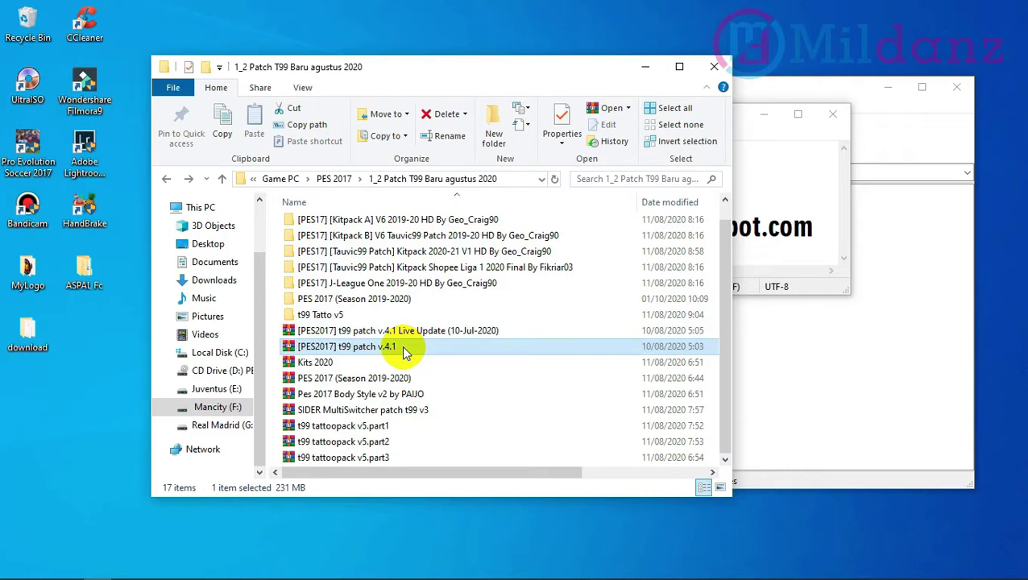
pyautogui.moveTo(269, 570)
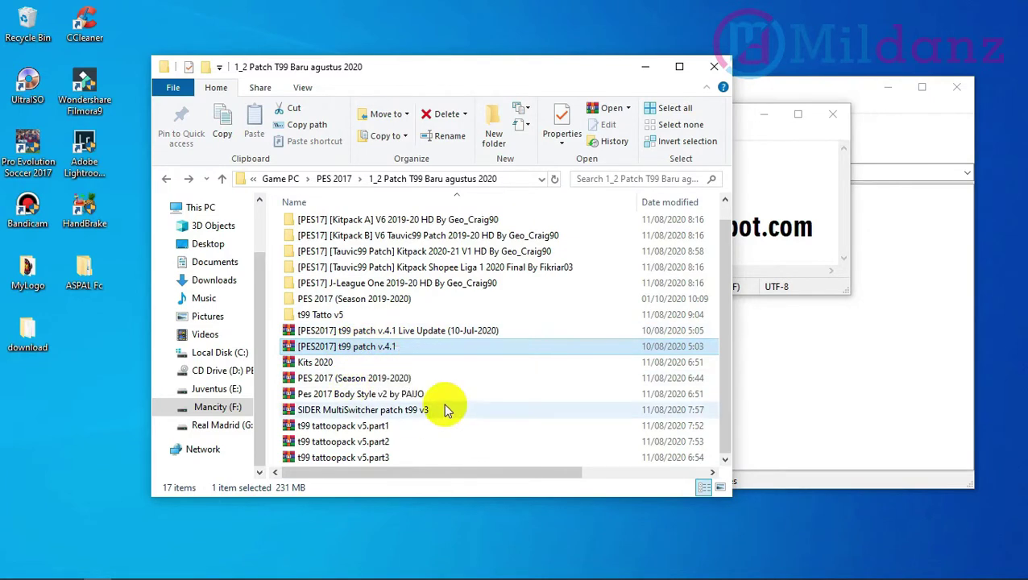
pyautogui.doubleClick(401, 348)
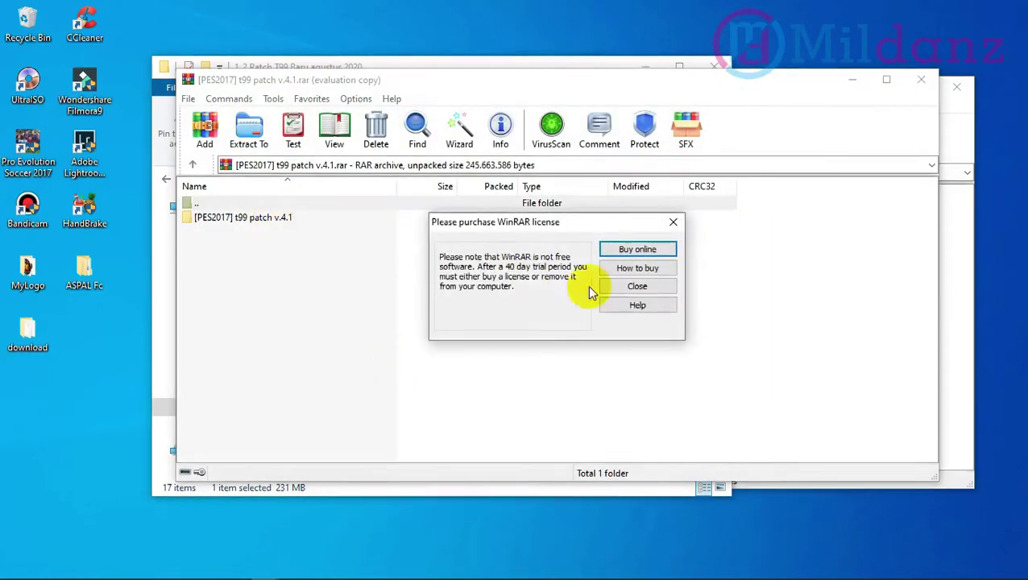
pyautogui.click(657, 289)
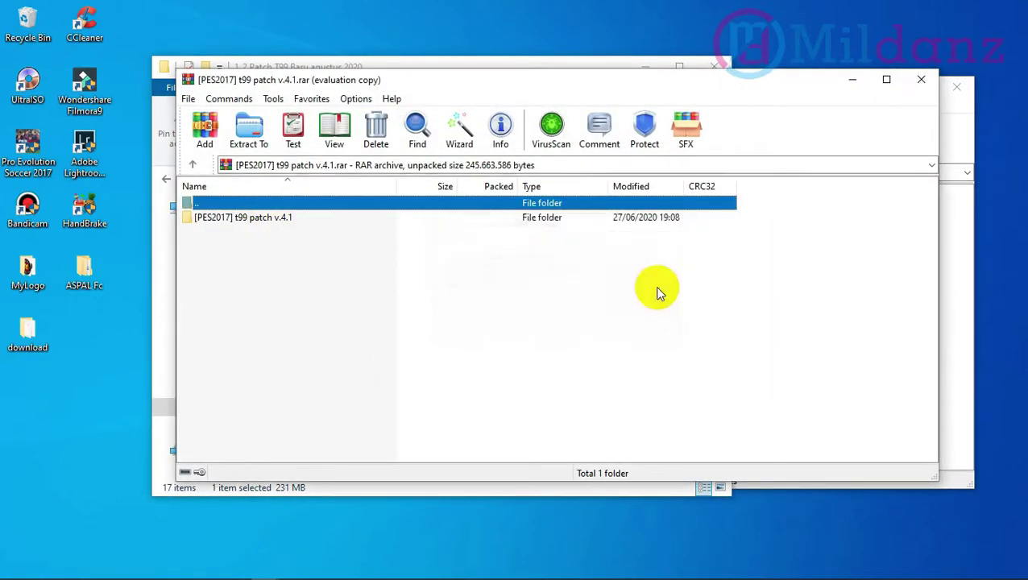
# Run Setup.exe from the archive's "[PES2017] t99 patch v.4.1" folder and proceed past the welcome page
pyautogui.doubleClick(267, 218)
pyautogui.doubleClick(225, 232)
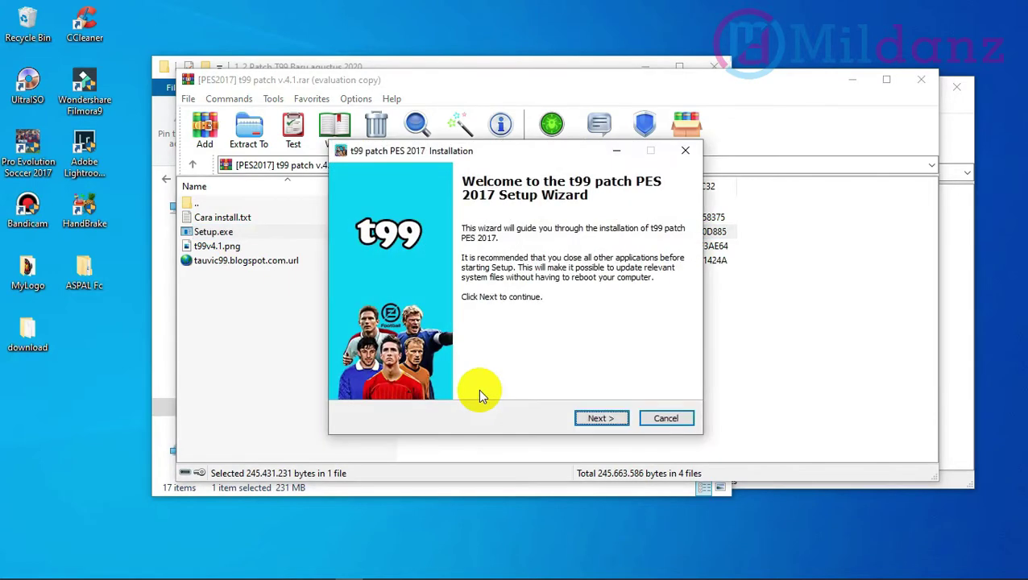
pyautogui.click(608, 418)
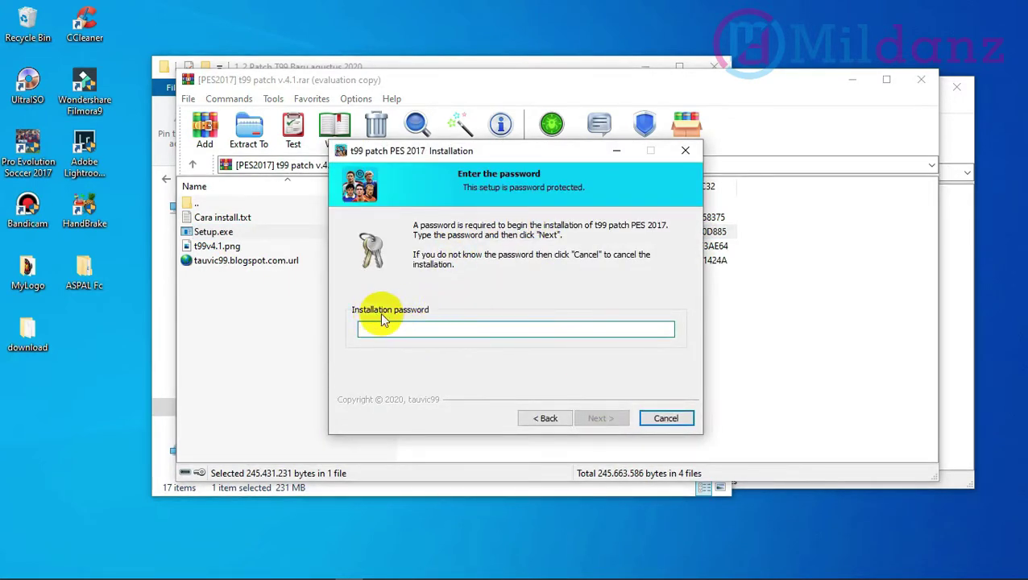
# Copy the installation password from the Notepad note into the installer's password field and continue
pyautogui.click(239, 568)
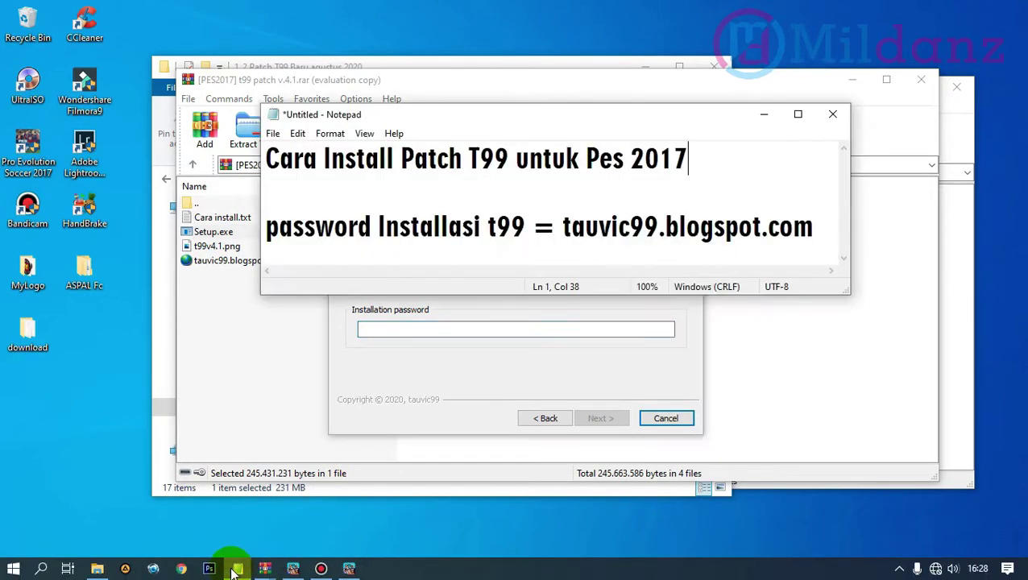
pyautogui.moveTo(564, 229); pyautogui.dragTo(814, 228)
pyautogui.hotkey('ctrl', 'c')
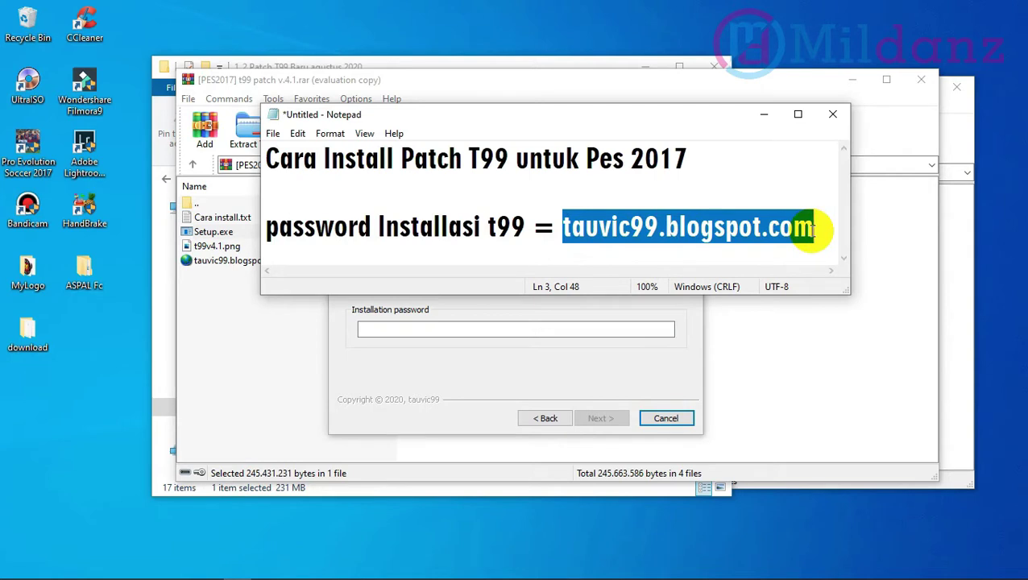
pyautogui.click(580, 331)
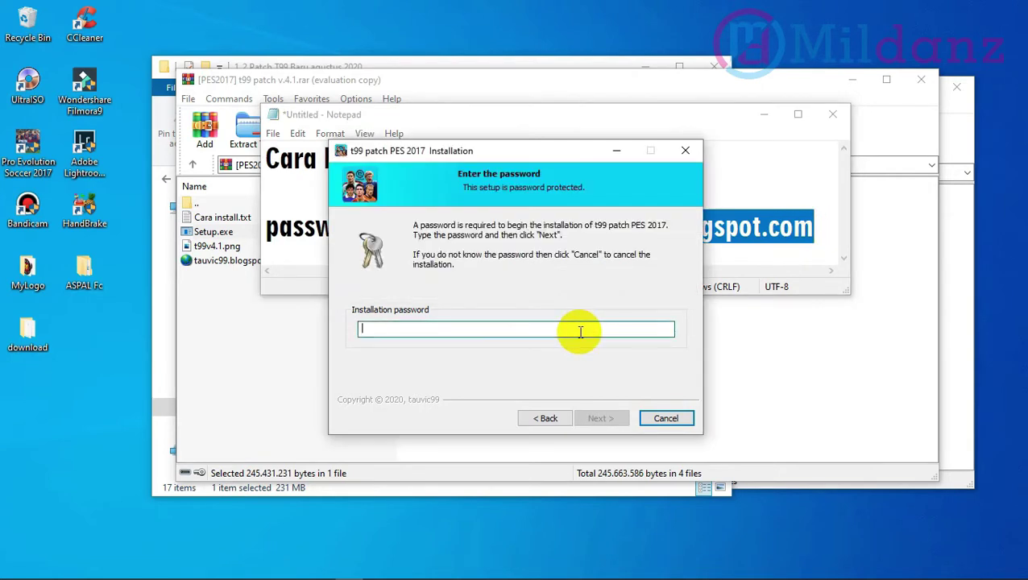
pyautogui.hotkey('ctrl', 'v')
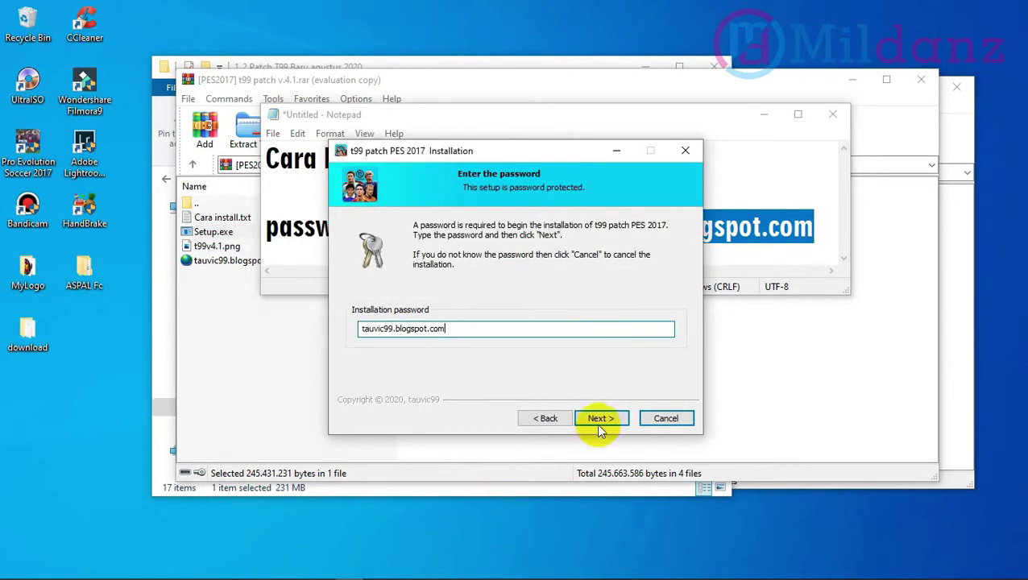
pyautogui.click(600, 421)
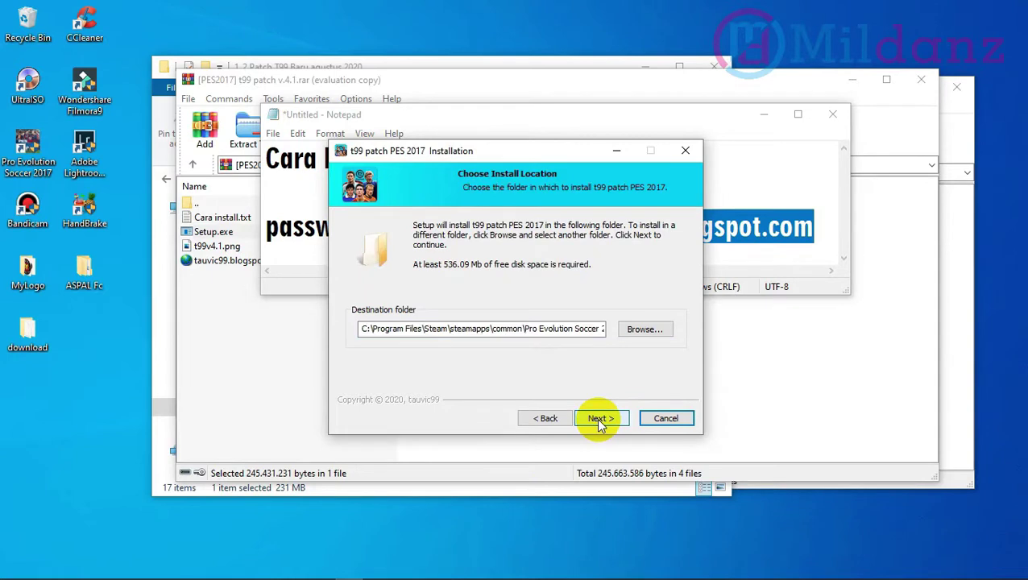
# Set the installer's destination folder to C:\Program Files (x86)\Pro Evolution Soccer 2017 and continue
pyautogui.click(573, 325)
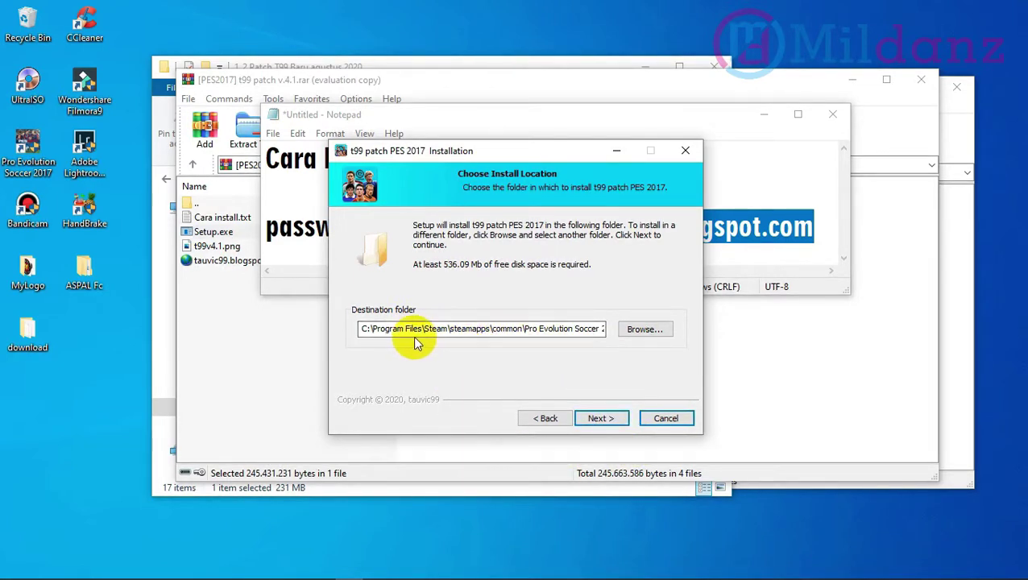
pyautogui.click(659, 337)
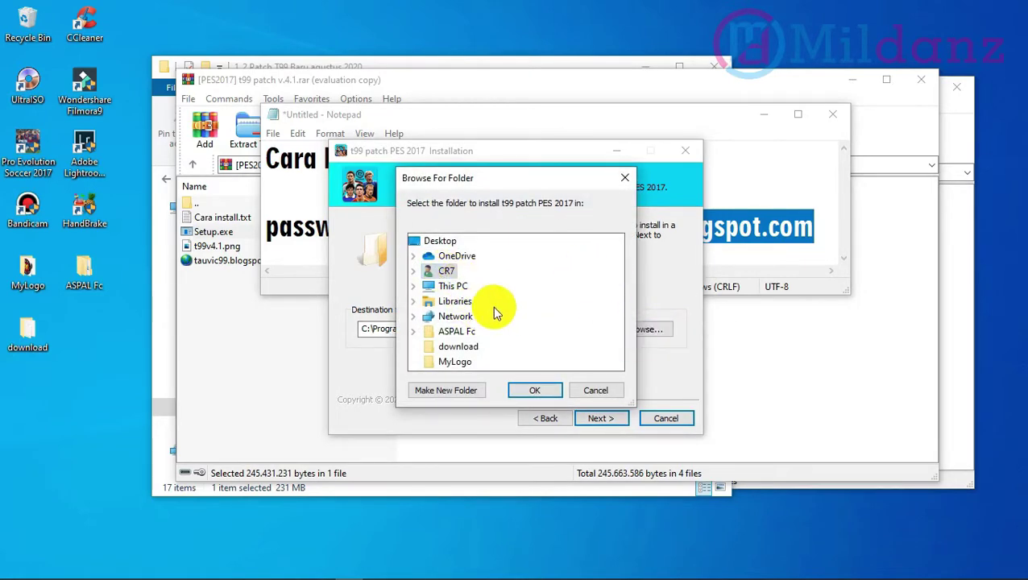
pyautogui.doubleClick(451, 288)
pyautogui.scroll(-1, 535, 318)
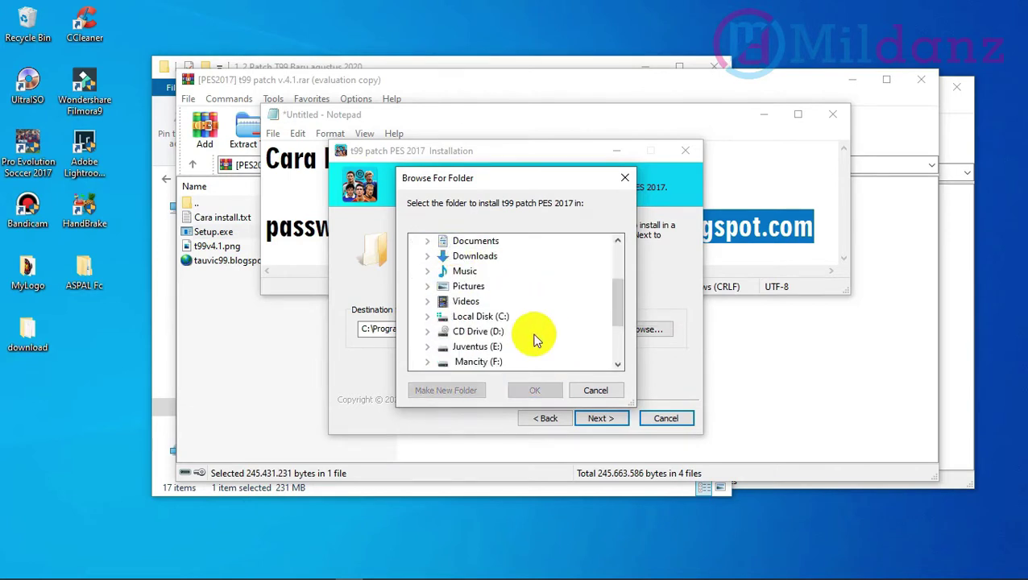
pyautogui.doubleClick(491, 317)
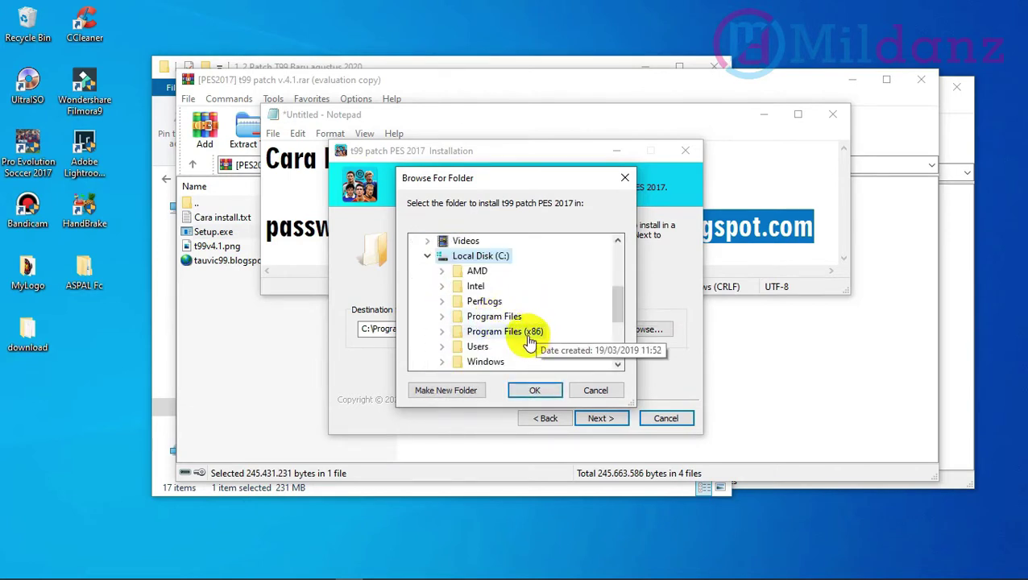
pyautogui.doubleClick(527, 331)
pyautogui.scroll(-9, 555, 317)
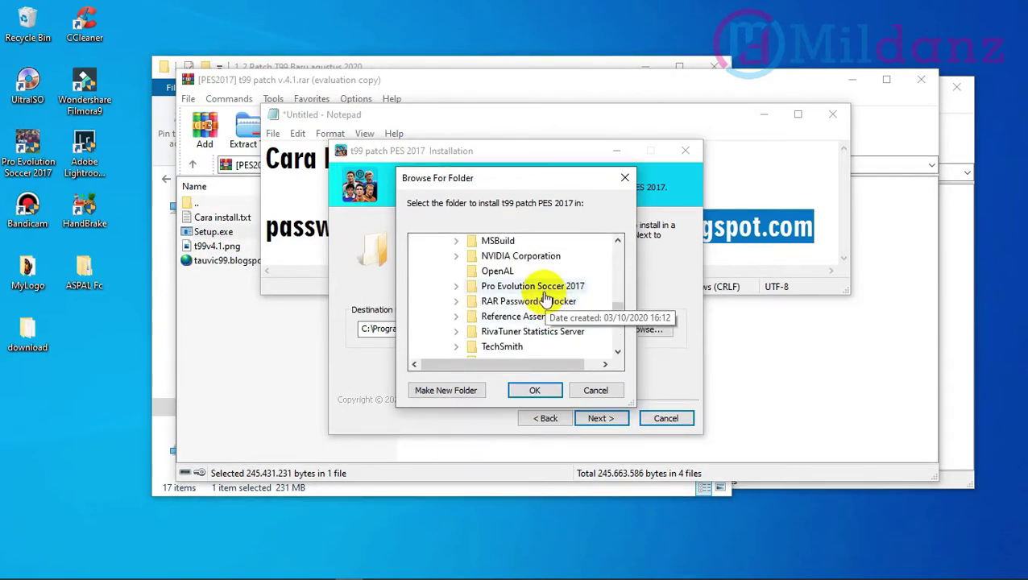
pyautogui.doubleClick(554, 290)
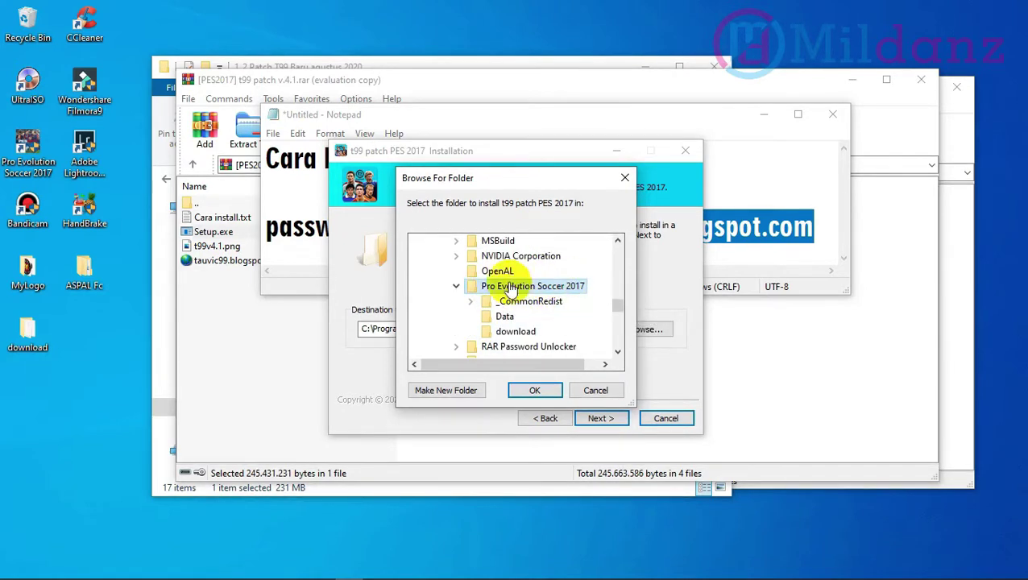
pyautogui.moveTo(541, 184); pyautogui.dragTo(492, 176)
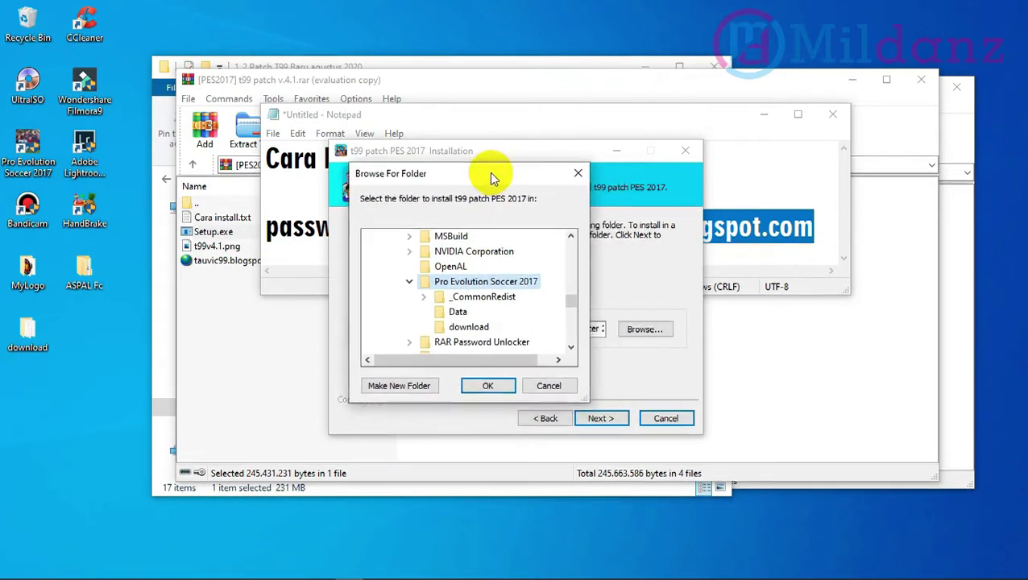
pyautogui.click(486, 385)
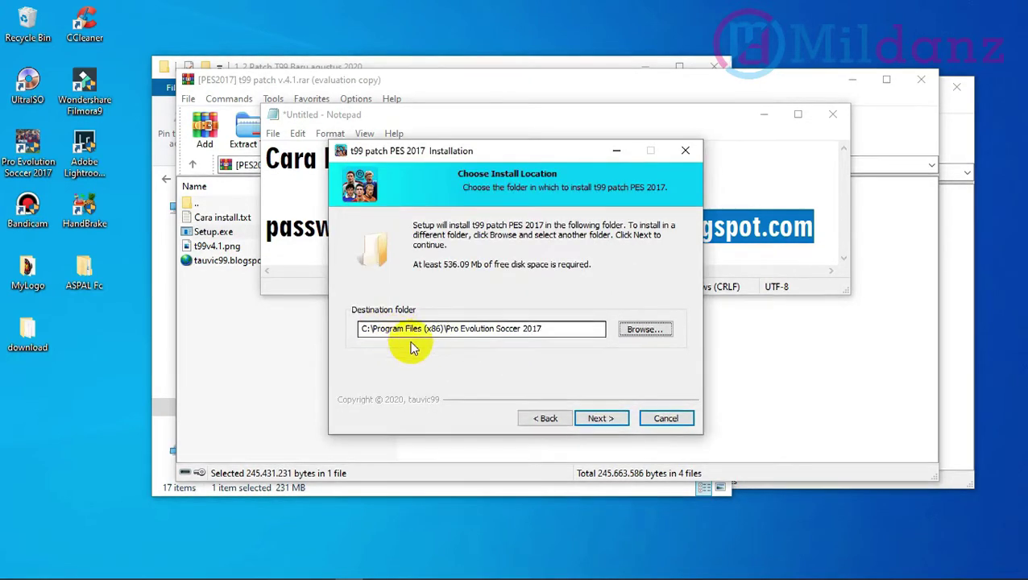
pyautogui.click(600, 418)
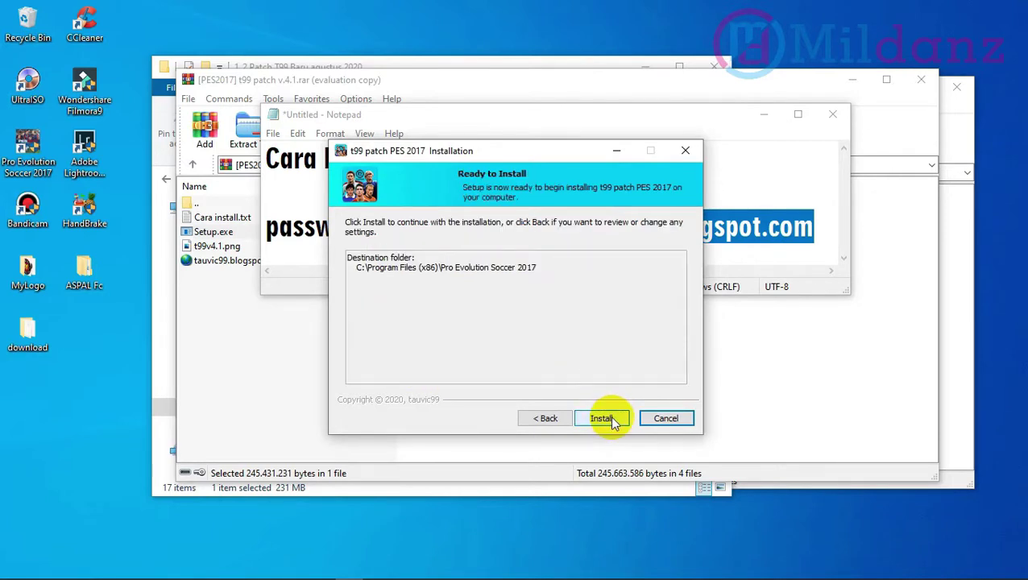
# Install the t99 patch, finish the wizard without visiting the product web site, and close the archive
pyautogui.click(605, 419)
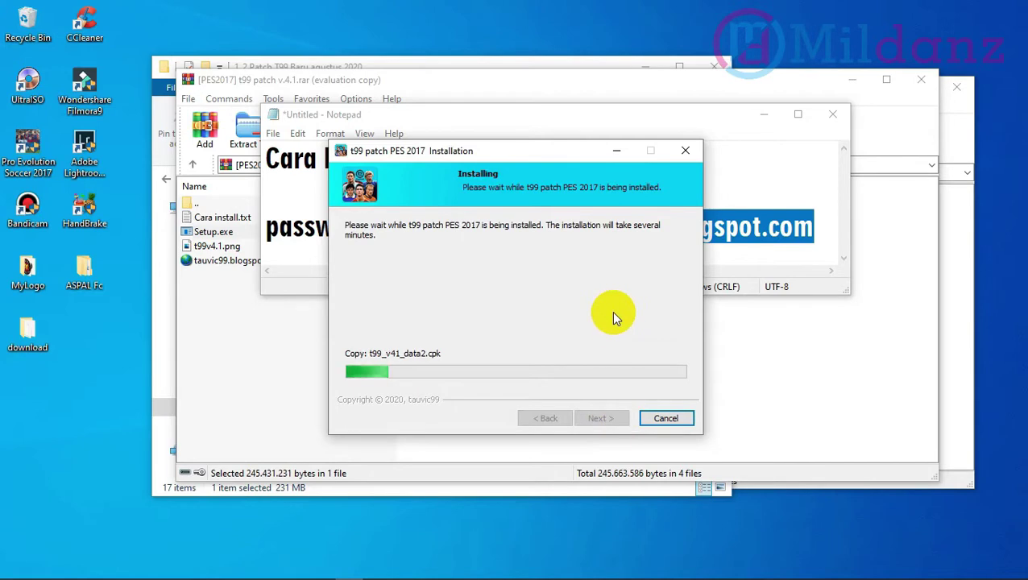
pyautogui.click(532, 286)
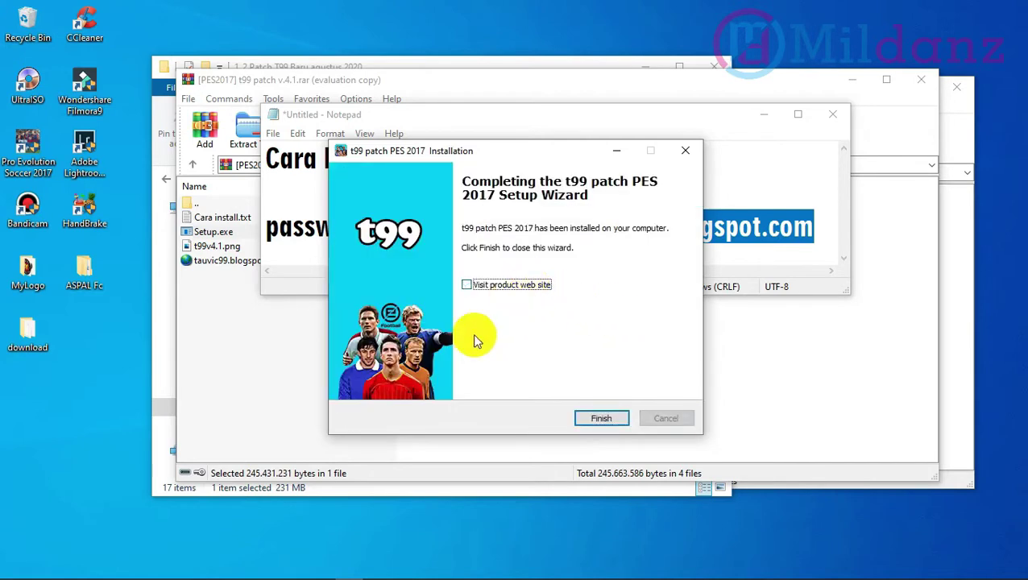
pyautogui.click(607, 419)
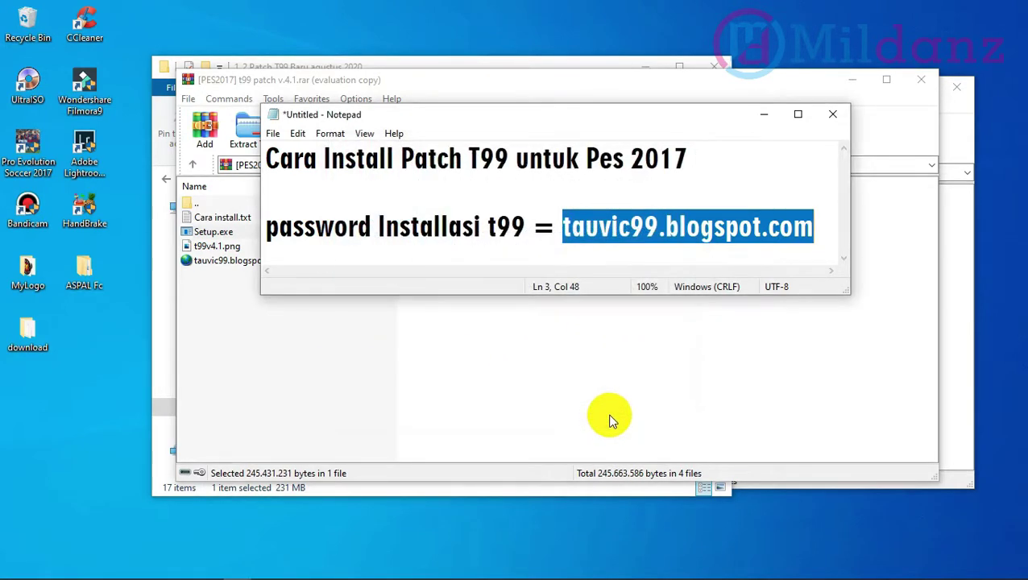
pyautogui.click(259, 358)
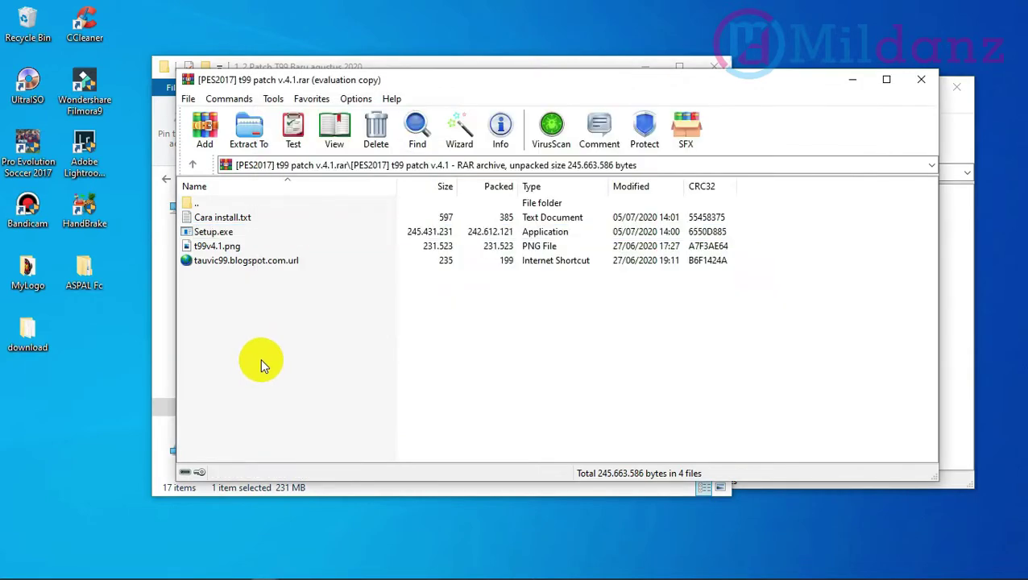
pyautogui.click(923, 81)
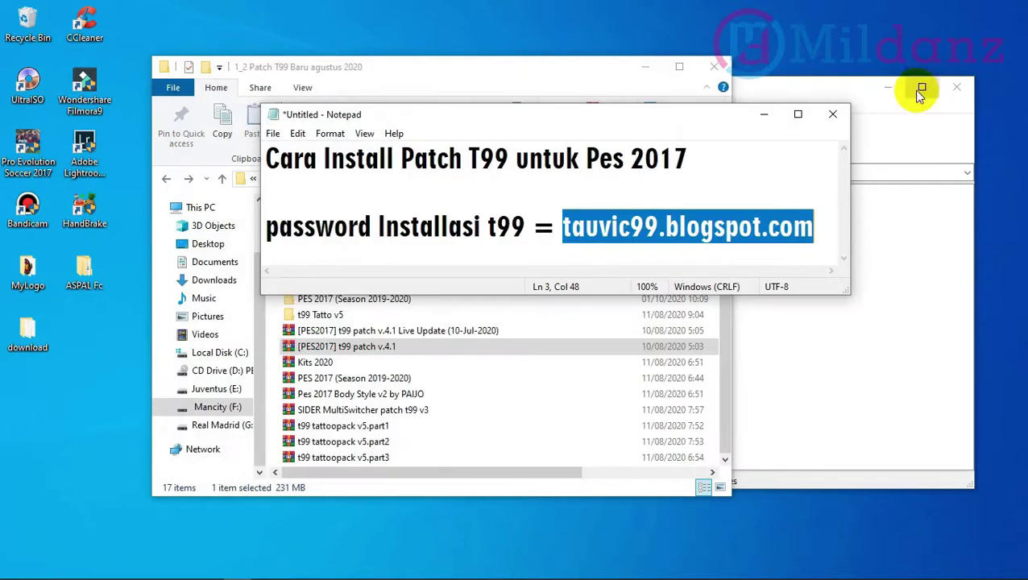
# Open the "[PES2017] t99 patch v.4.1 Live Update (10-Jul-2020)" archive and run t99v41_LU.exe from its folder
pyautogui.click(439, 331)
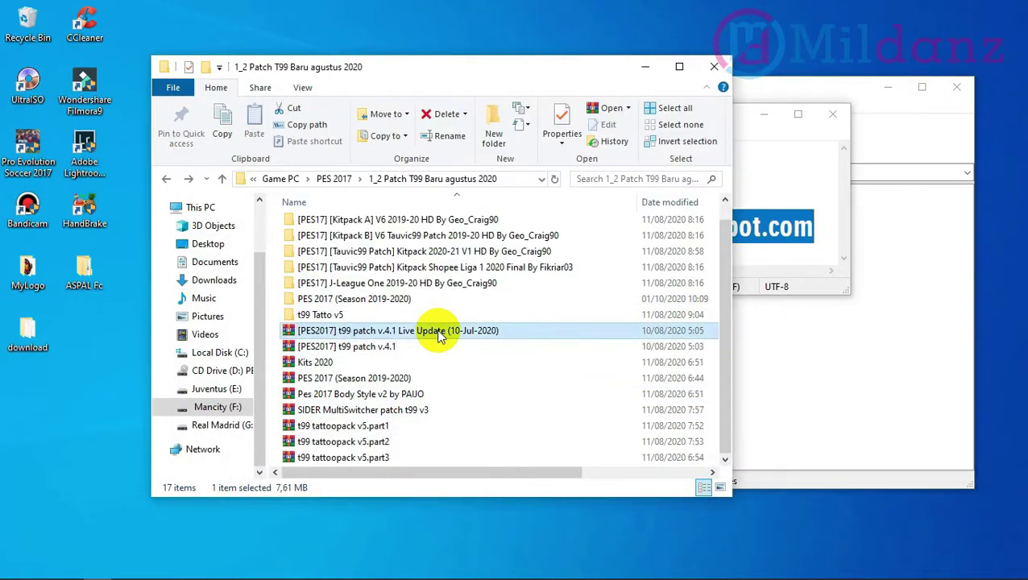
pyautogui.doubleClick(439, 332)
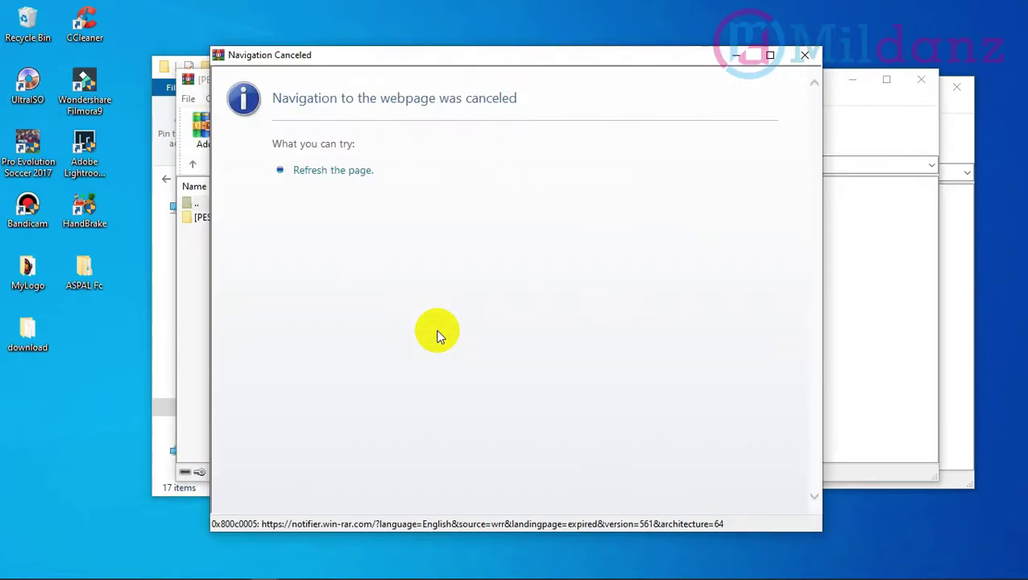
pyautogui.click(806, 55)
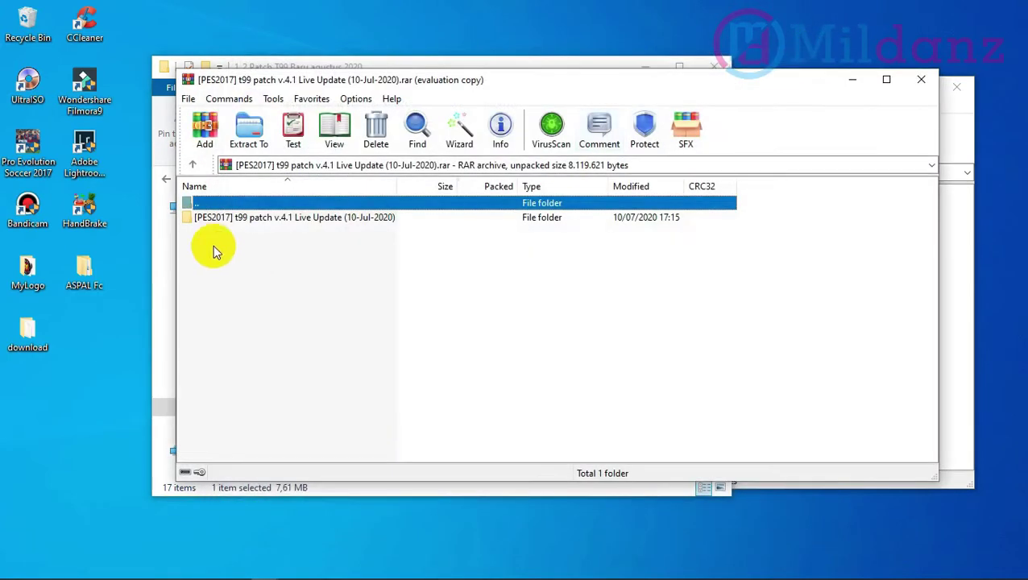
pyautogui.doubleClick(259, 218)
pyautogui.doubleClick(258, 244)
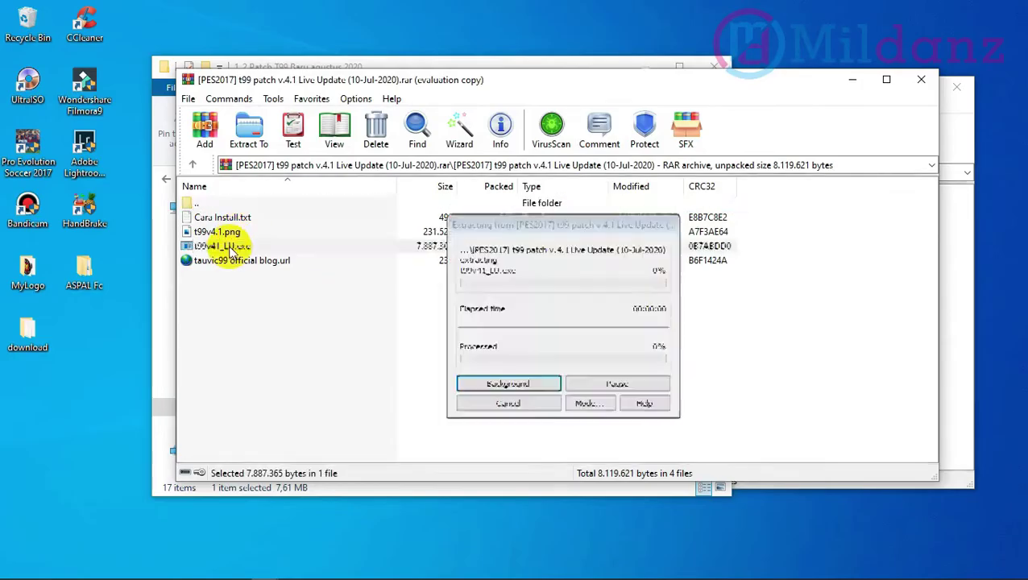
# Enter the copied installation password in the Live Update installer's password field and continue to the install location
pyautogui.press('Return')
pyautogui.hotkey('ctrl', 'v')
pyautogui.click(594, 420)
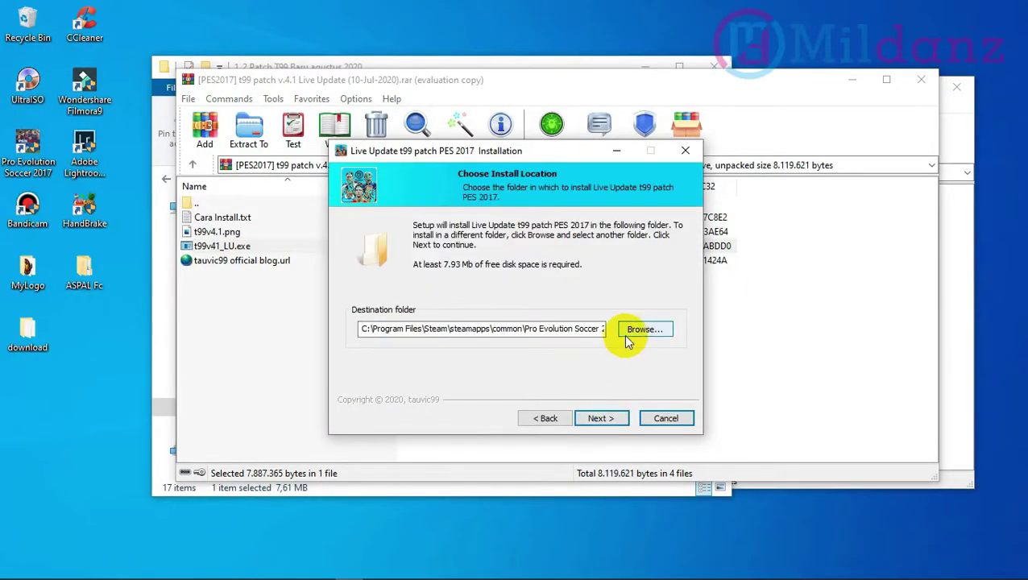
# Set the Live Update's destination folder to C:\Program Files (x86)\Pro Evolution Soccer 2017 and continue
pyautogui.click(641, 330)
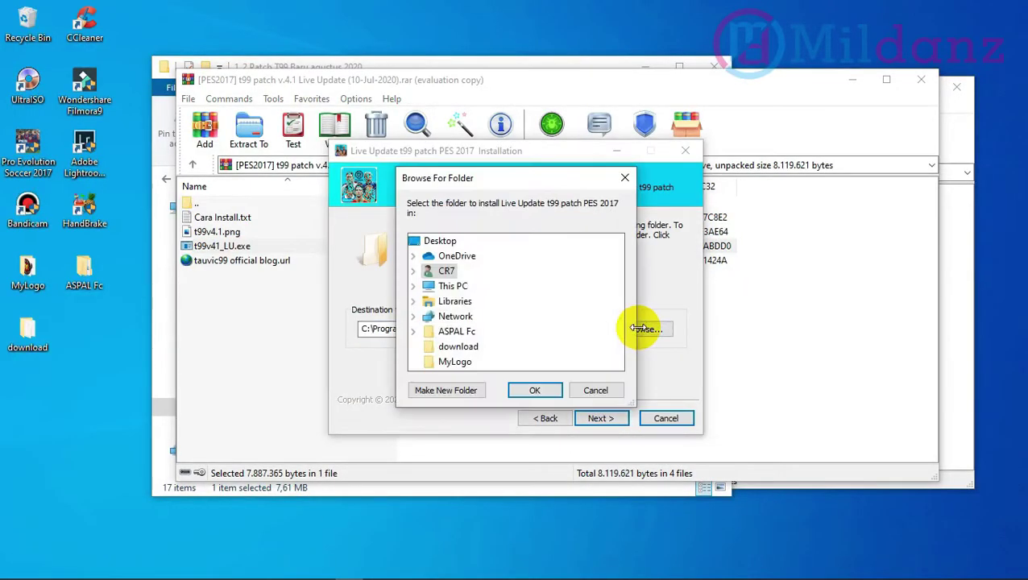
pyautogui.click(451, 290)
pyautogui.scroll(-1, 524, 310)
pyautogui.doubleClick(509, 314)
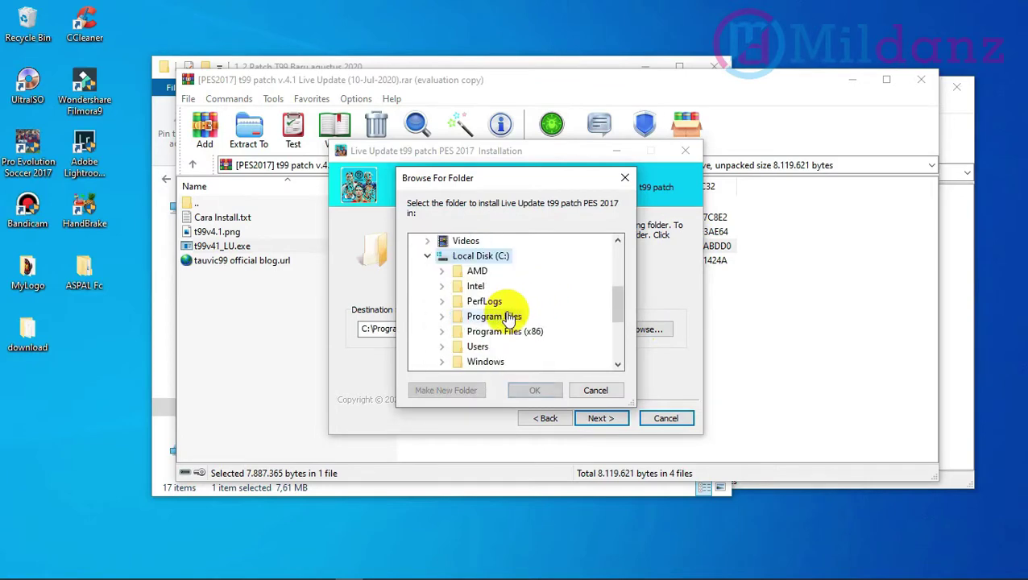
pyautogui.scroll(-1, 471, 323)
pyautogui.doubleClick(482, 322)
pyautogui.scroll(-3, 560, 305)
pyautogui.doubleClick(531, 302)
pyautogui.click(534, 390)
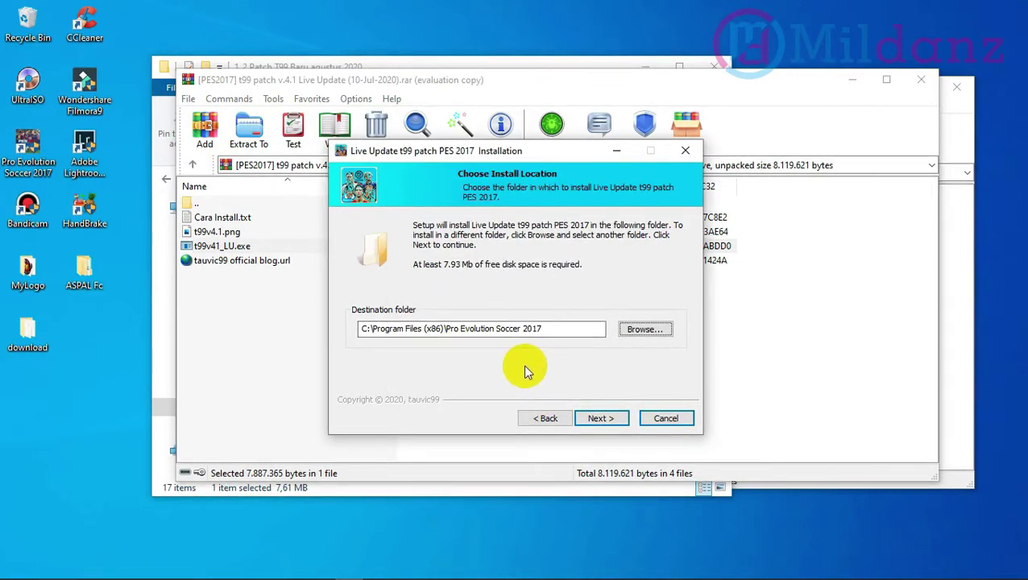
pyautogui.click(602, 421)
# Install the Live Update, finish the wizard without visiting the product web site, and close the archive
pyautogui.click(602, 418)
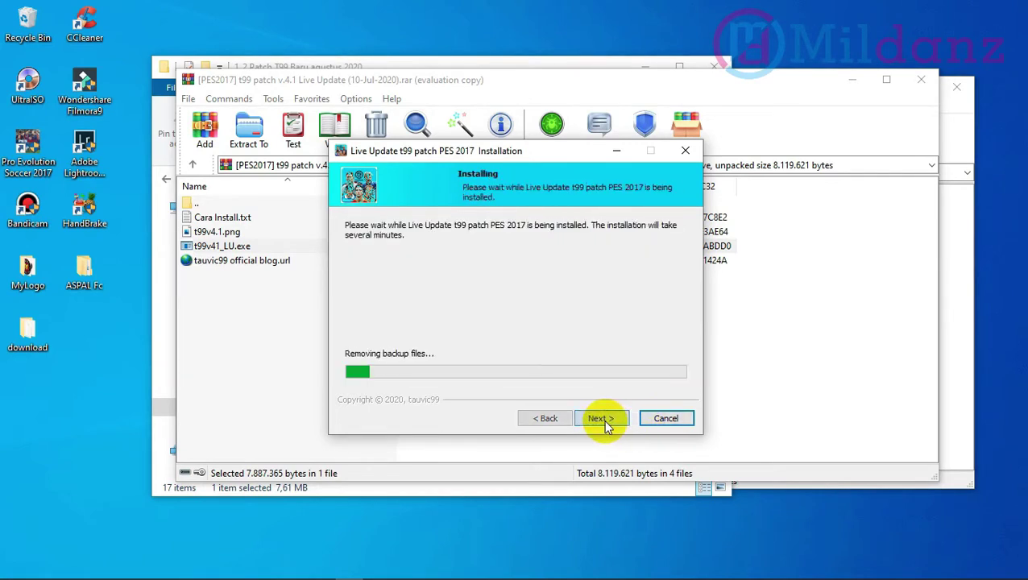
pyautogui.click(483, 285)
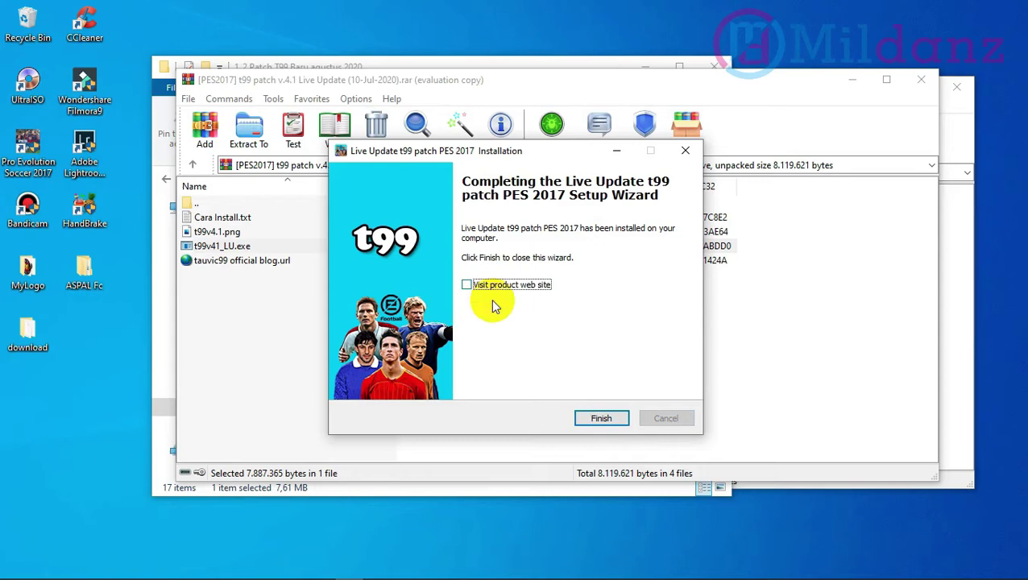
pyautogui.click(601, 418)
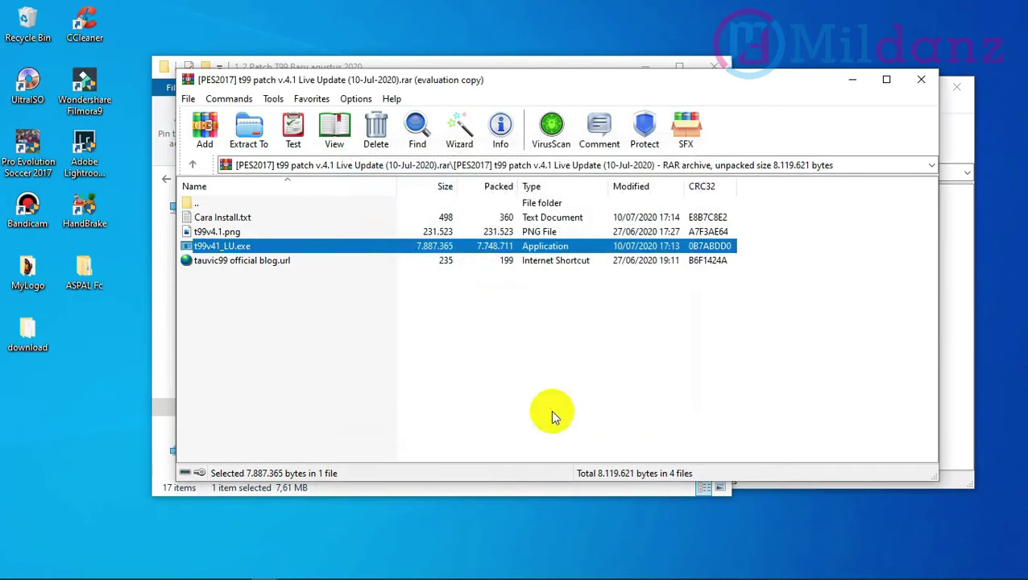
pyautogui.click(922, 87)
# Review the kitpack and t99 Tatto v5 folders in the 1_2 Patch T99 Baru agustus 2020 folder
pyautogui.scroll(1, 354, 270)
pyautogui.click(409, 256)
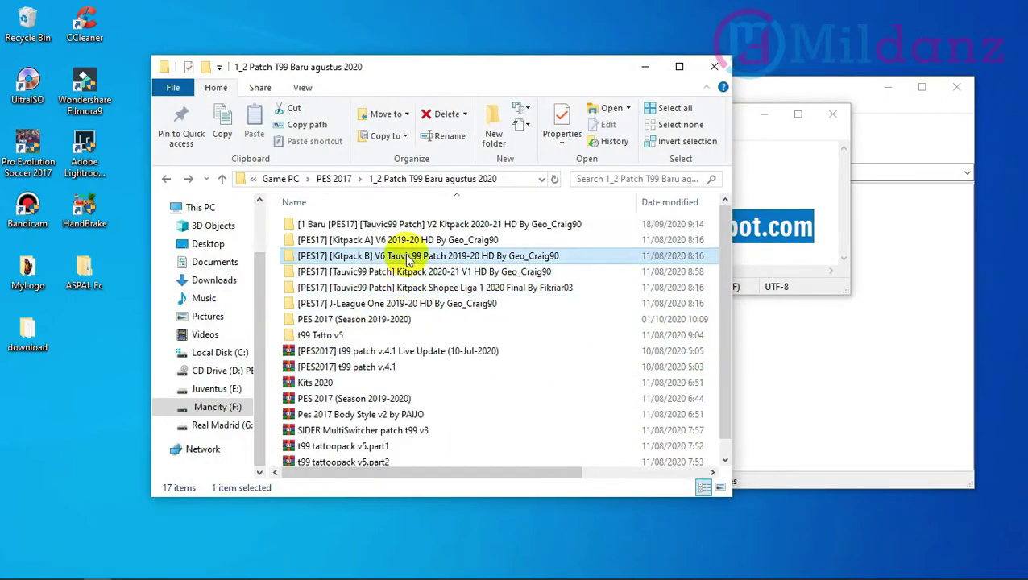
pyautogui.click(403, 227)
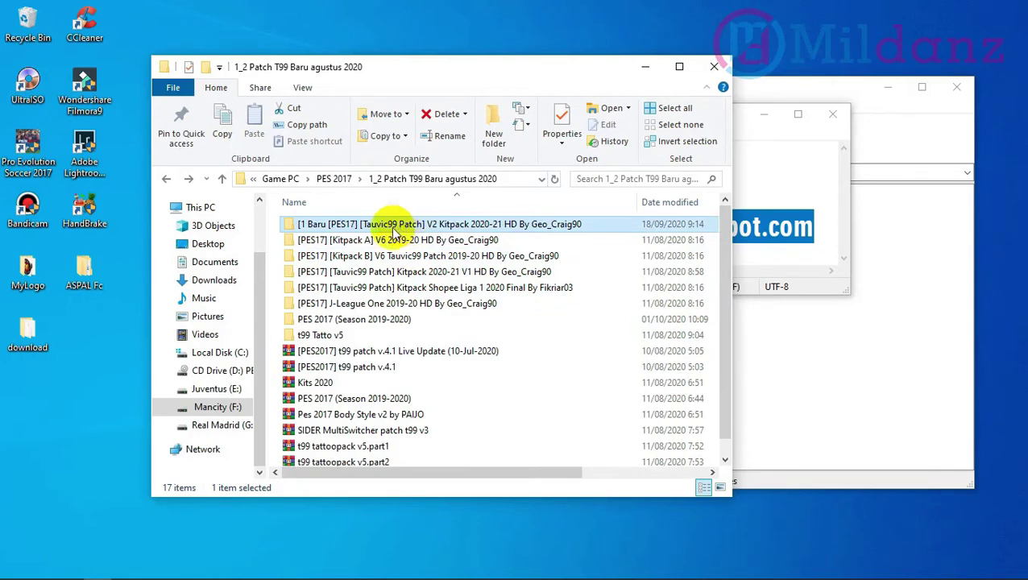
pyautogui.click(412, 273)
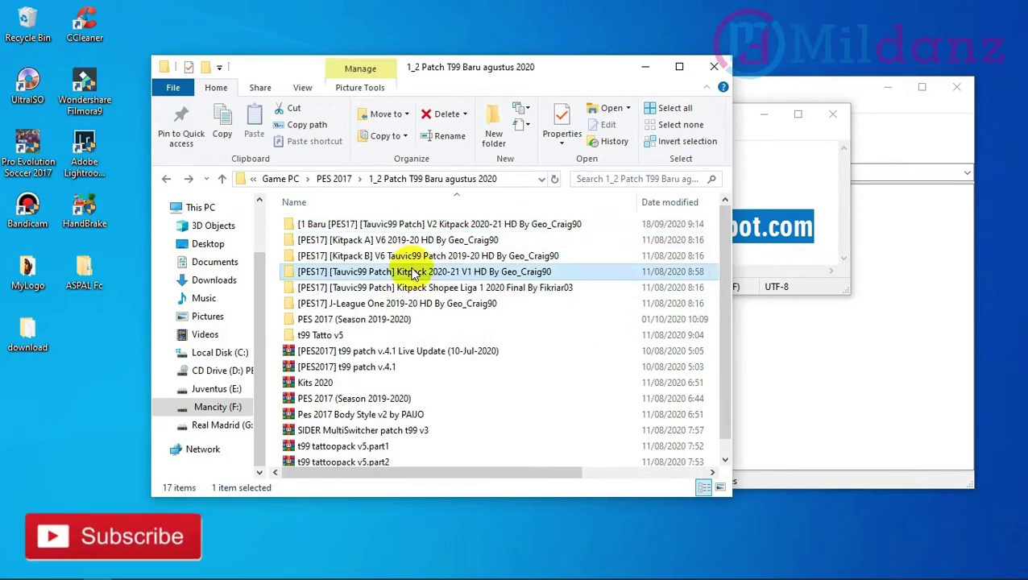
pyautogui.click(364, 334)
pyautogui.scroll(-1, 375, 335)
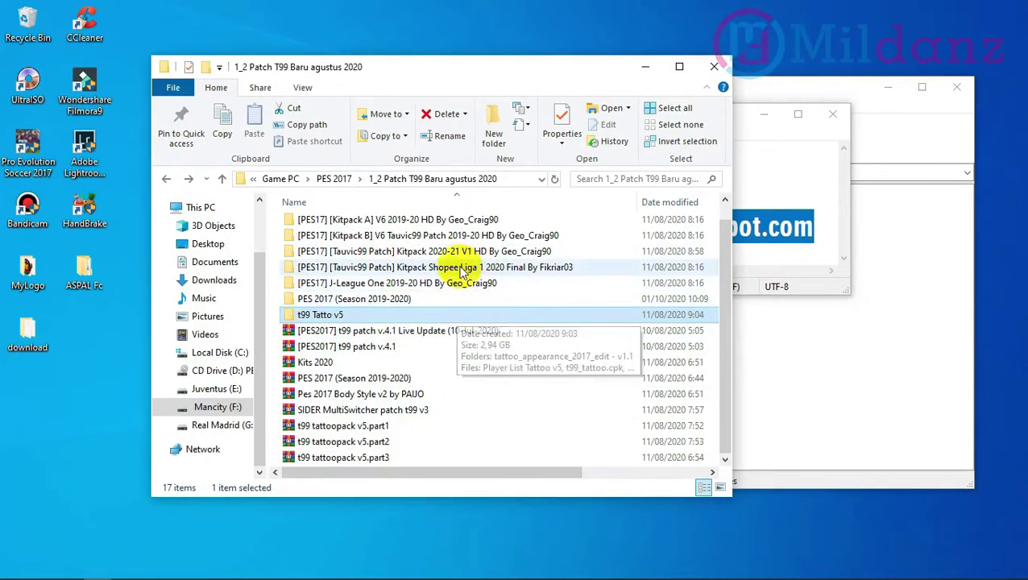
# Open the file location of the Pro Evolution Soccer 2017 desktop shortcut and shift the folder window aside
pyautogui.click(37, 160)
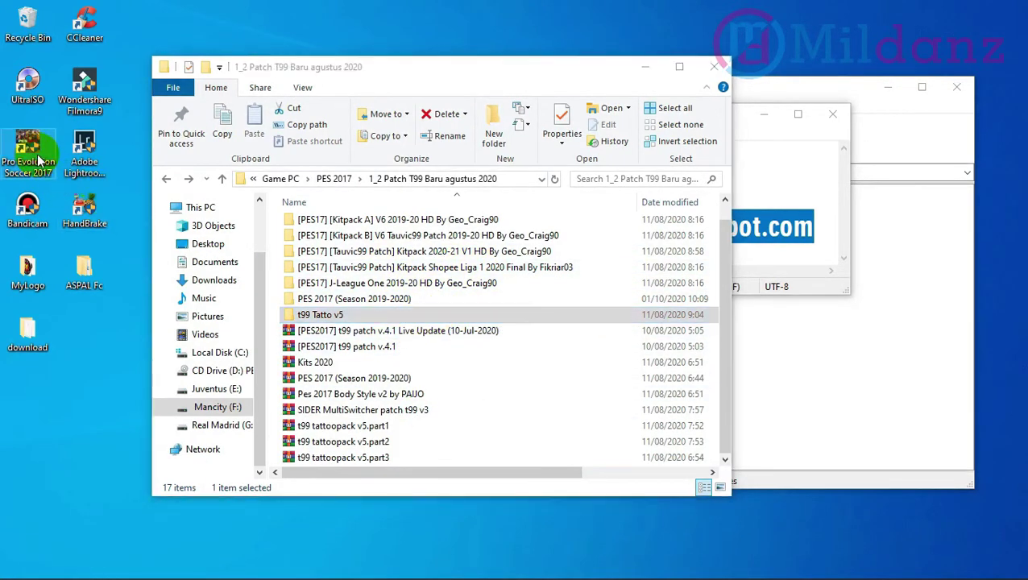
pyautogui.rightClick(37, 160)
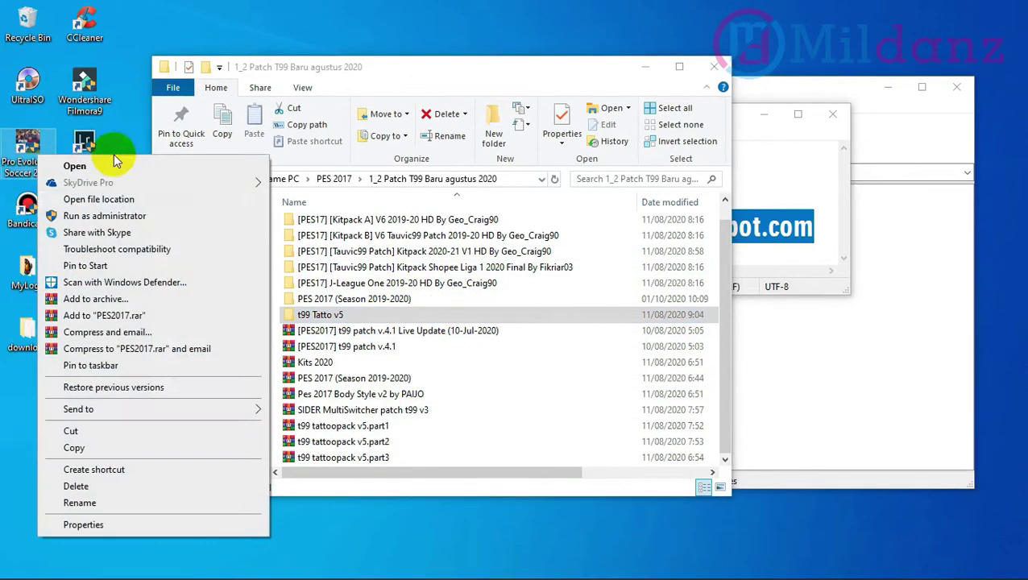
pyautogui.click(137, 199)
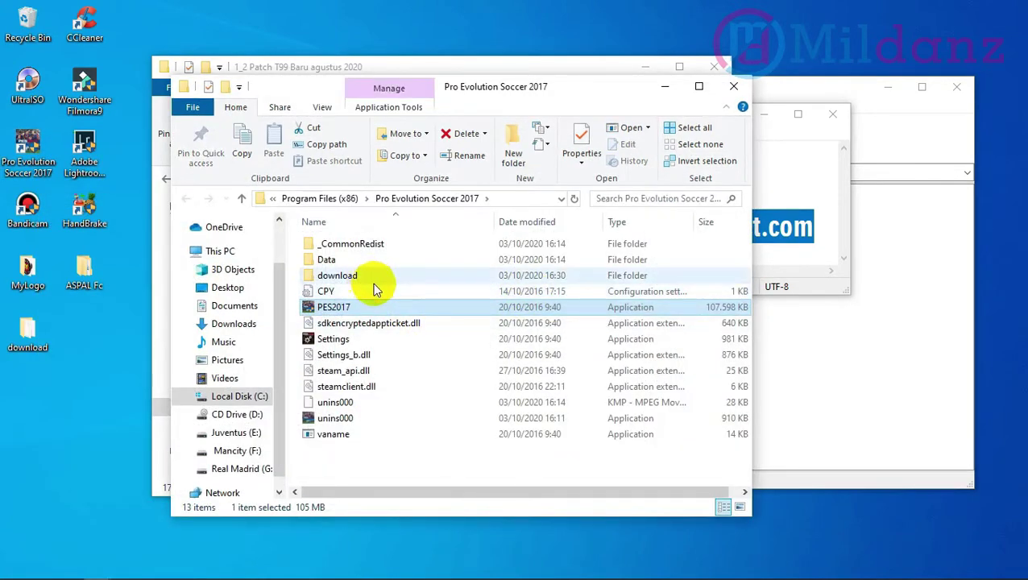
pyautogui.moveTo(554, 91); pyautogui.dragTo(606, 95)
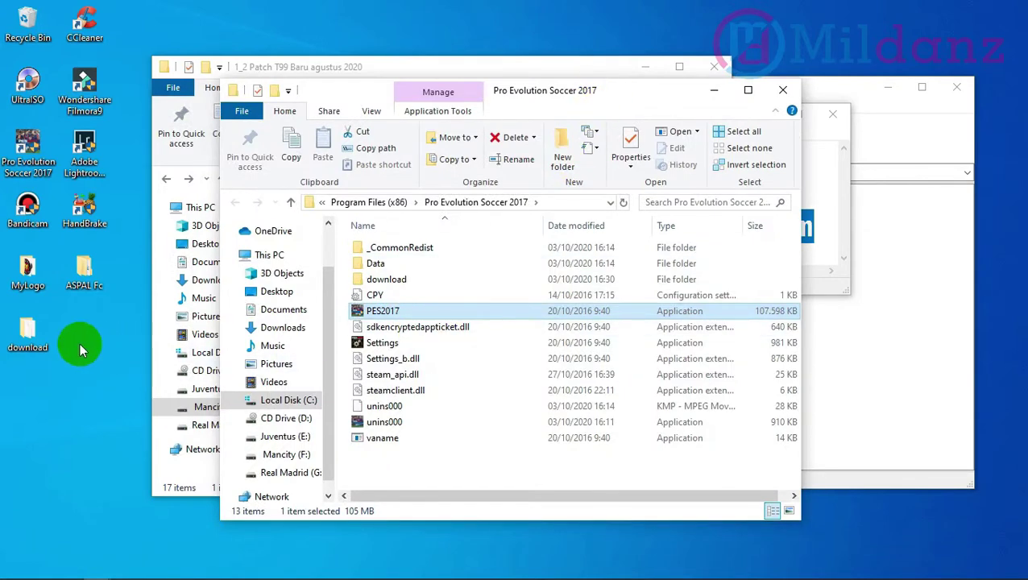
# Move all files from the desktop's download folder into the game's download folder, replacing files with the same names
pyautogui.doubleClick(38, 348)
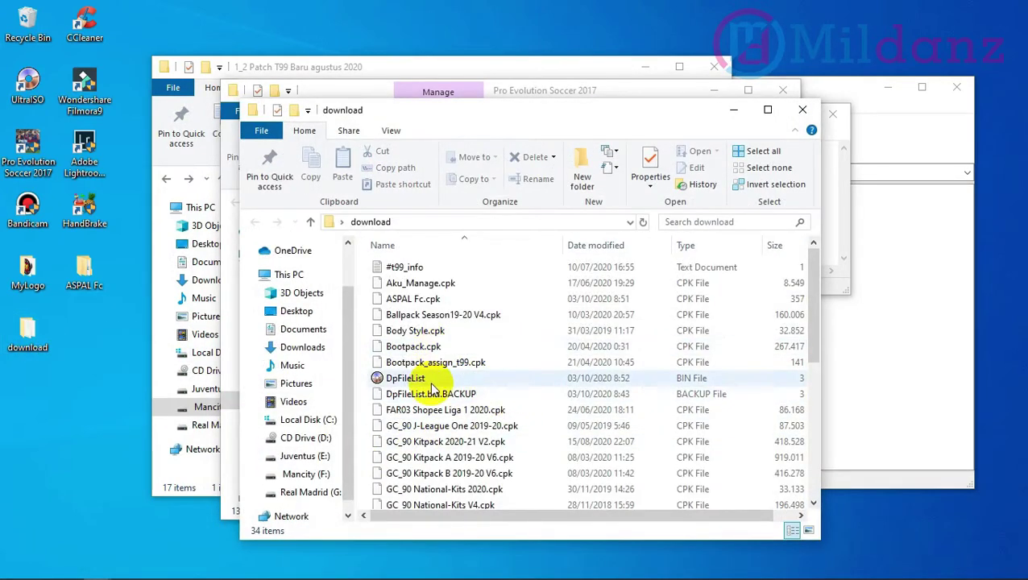
pyautogui.hotkey('ctrl', 'a')
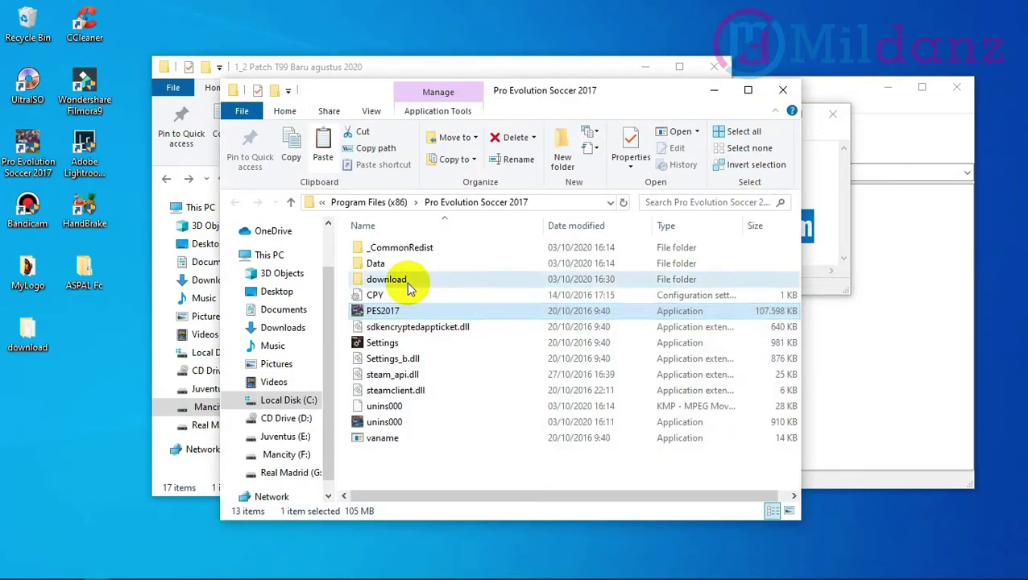
pyautogui.doubleClick(405, 279)
pyautogui.hotkey('ctrl', 'v')
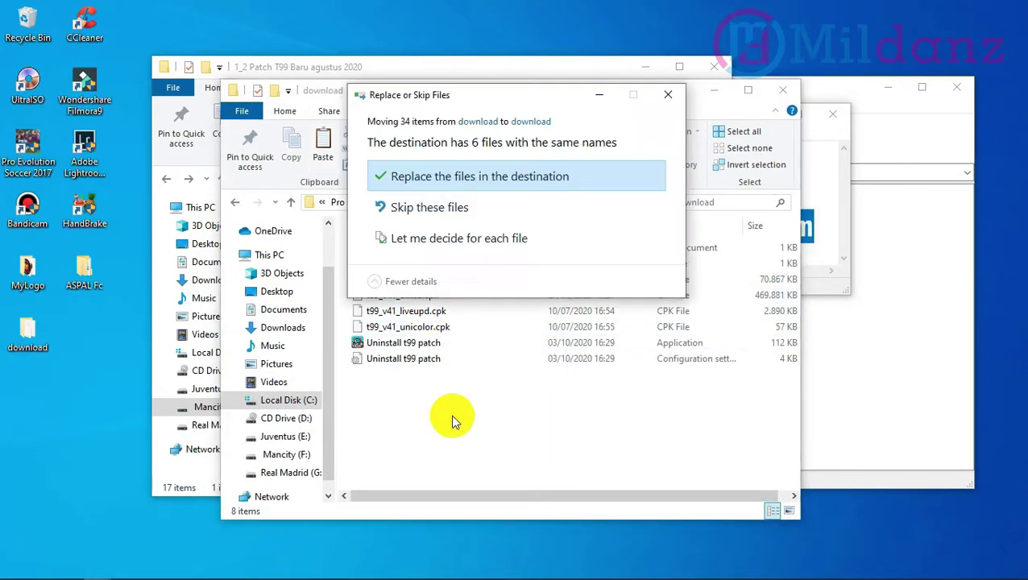
pyautogui.press('Return')
pyautogui.click(477, 225)
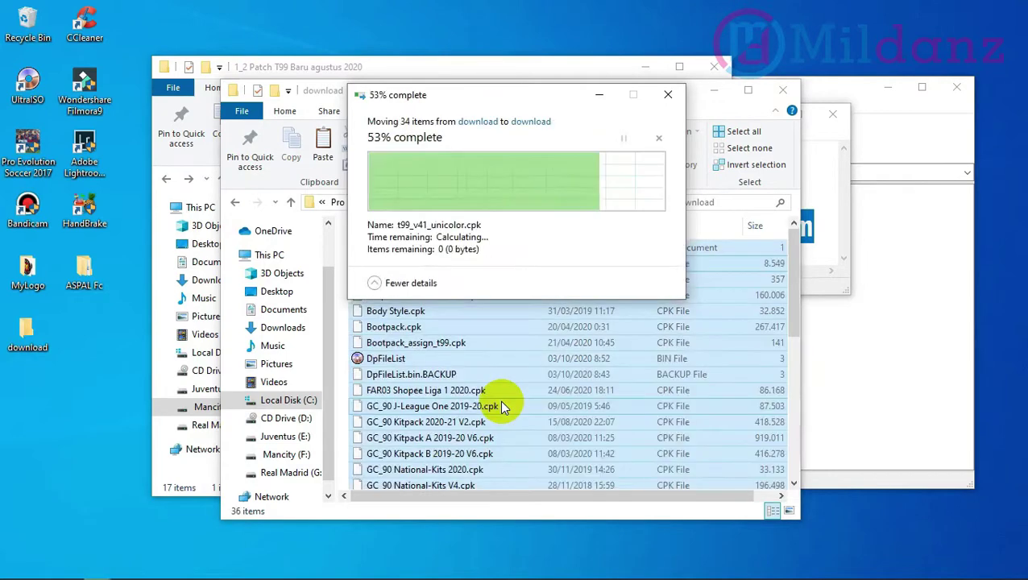
# Look through the CPK files in the game's download folder and return to the Pro Evolution Soccer 2017 folder
pyautogui.click(498, 328)
pyautogui.scroll(-4, 487, 292)
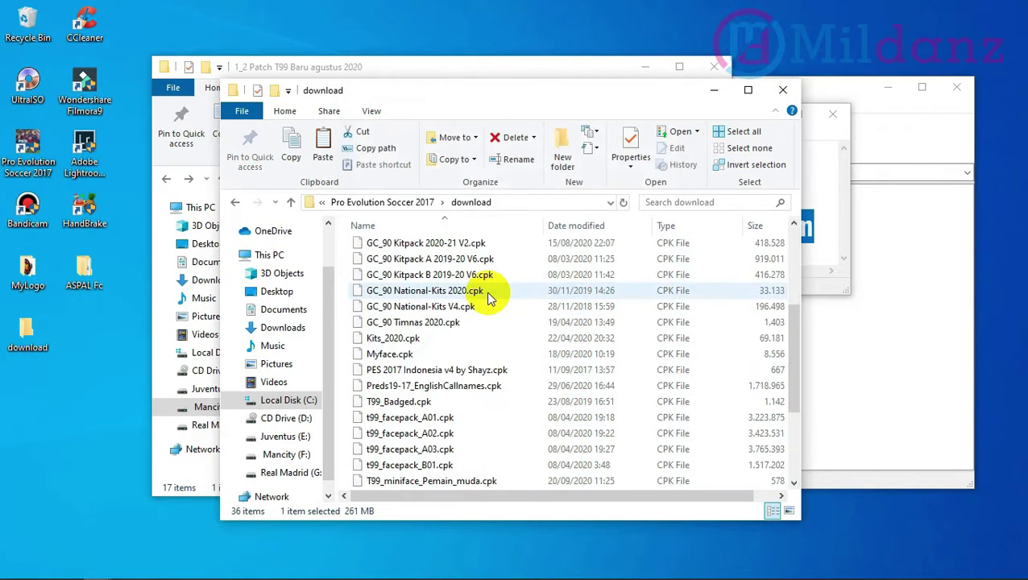
pyautogui.scroll(-3, 488, 291)
pyautogui.scroll(7, 489, 292)
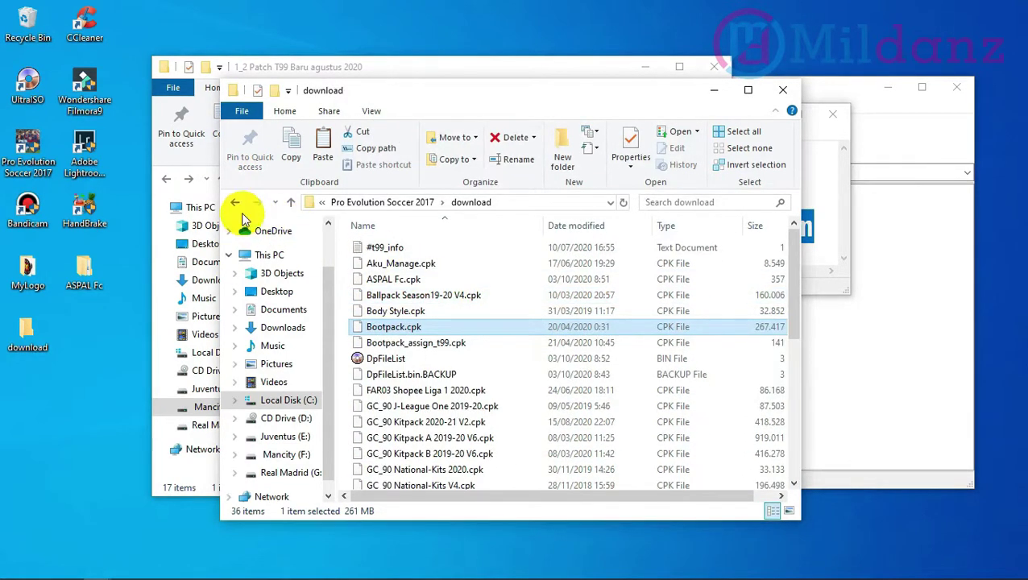
pyautogui.click(236, 203)
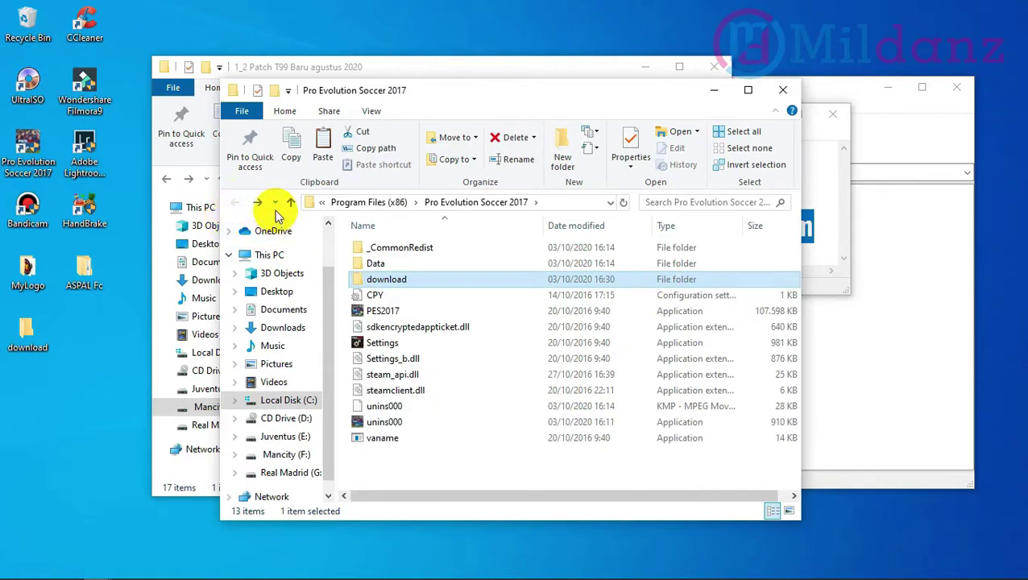
# Copy the "PES 2017 - DpFileList Generator by Baris" folder from E:\12 PES 2017 edit into the Pro Evolution Soccer 2017 folder, granting administrator permission
pyautogui.click(194, 487)
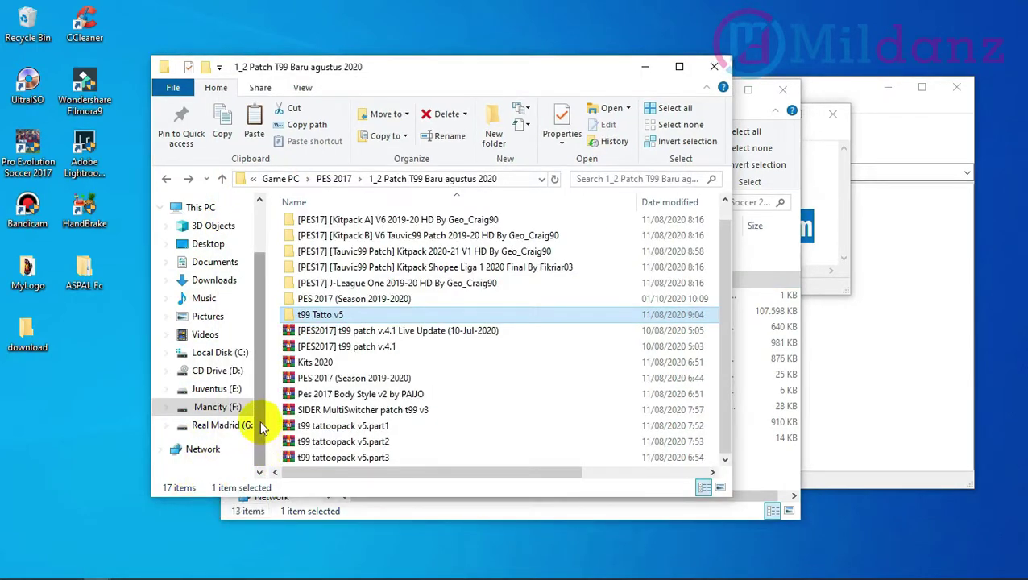
pyautogui.click(216, 388)
pyautogui.doubleClick(357, 223)
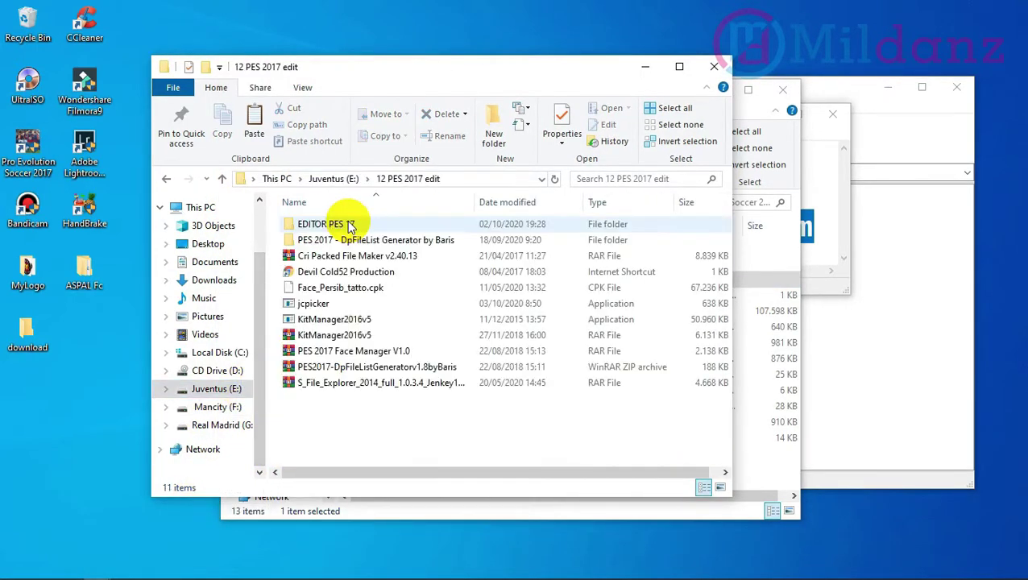
pyautogui.click(367, 242)
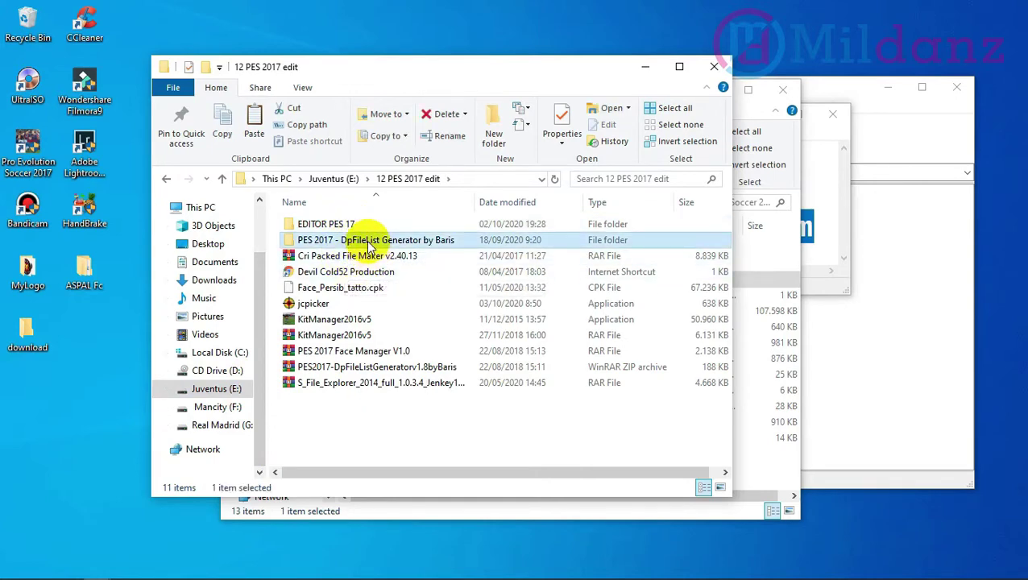
pyautogui.click(395, 506)
pyautogui.click(412, 471)
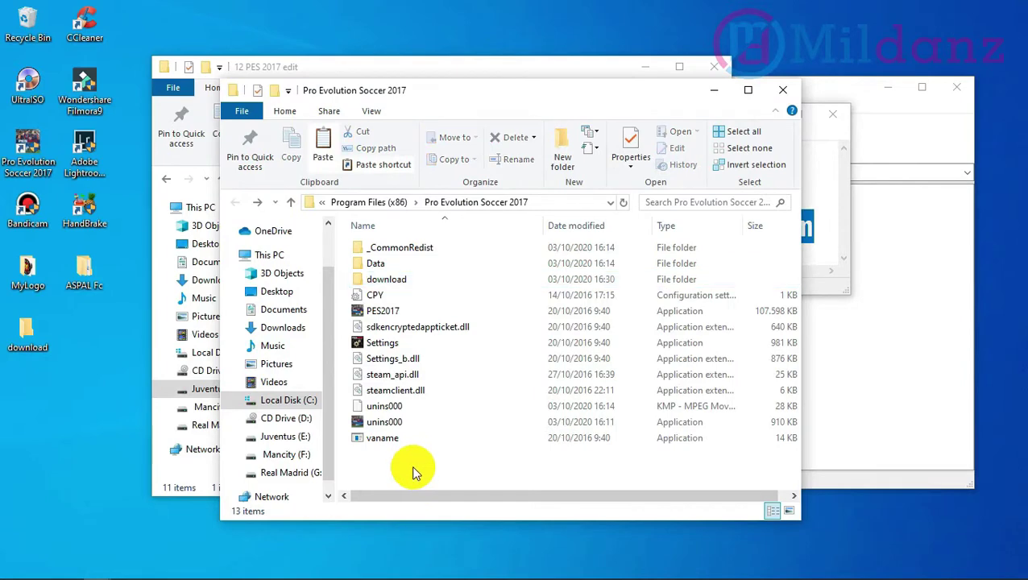
pyautogui.hotkey('ctrl', 'v')
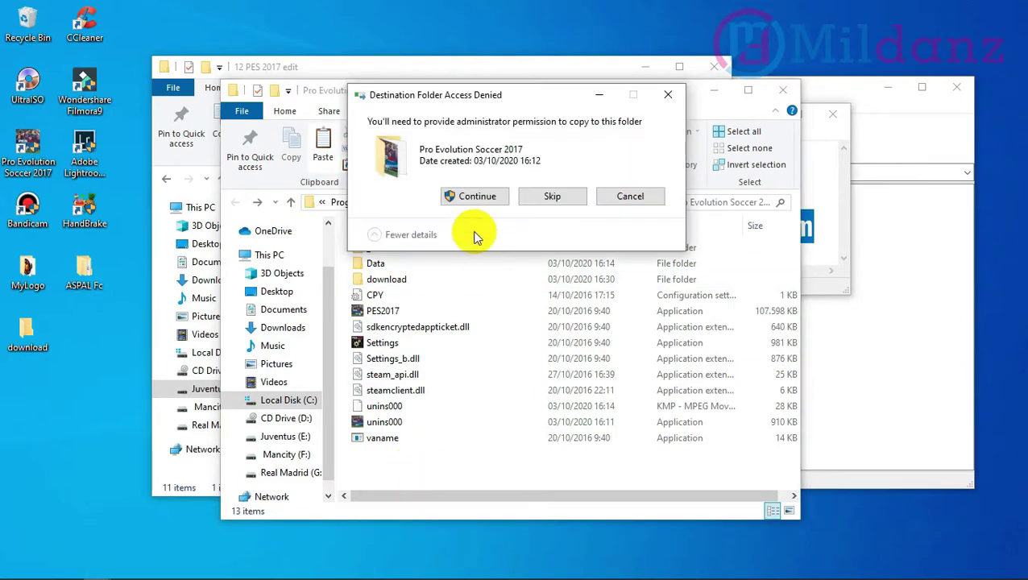
pyautogui.click(474, 196)
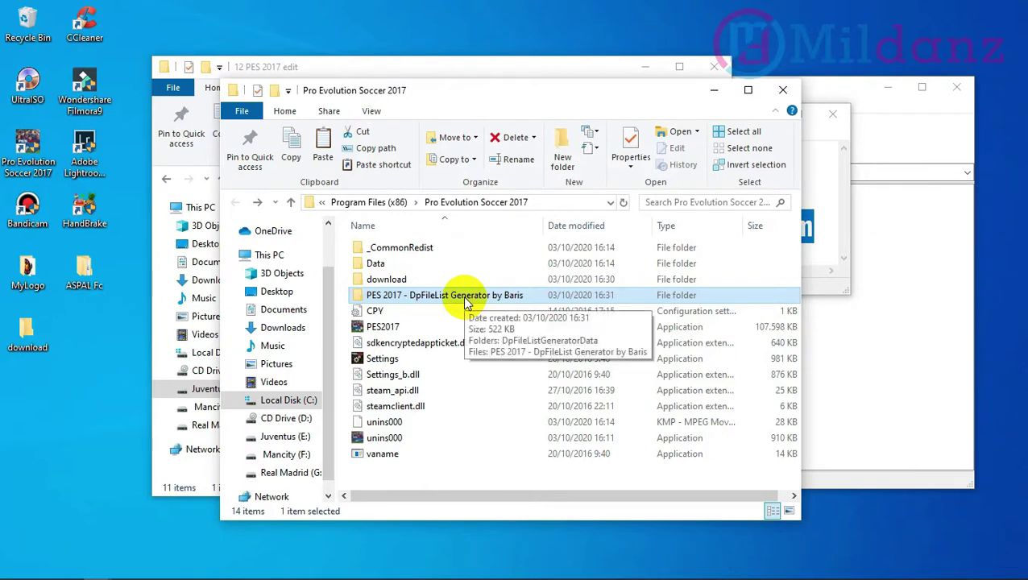
# Run the "PES 2017 - DpFileList Generator by Baris" application from its copied folder
pyautogui.doubleClick(466, 297)
pyautogui.click(436, 263)
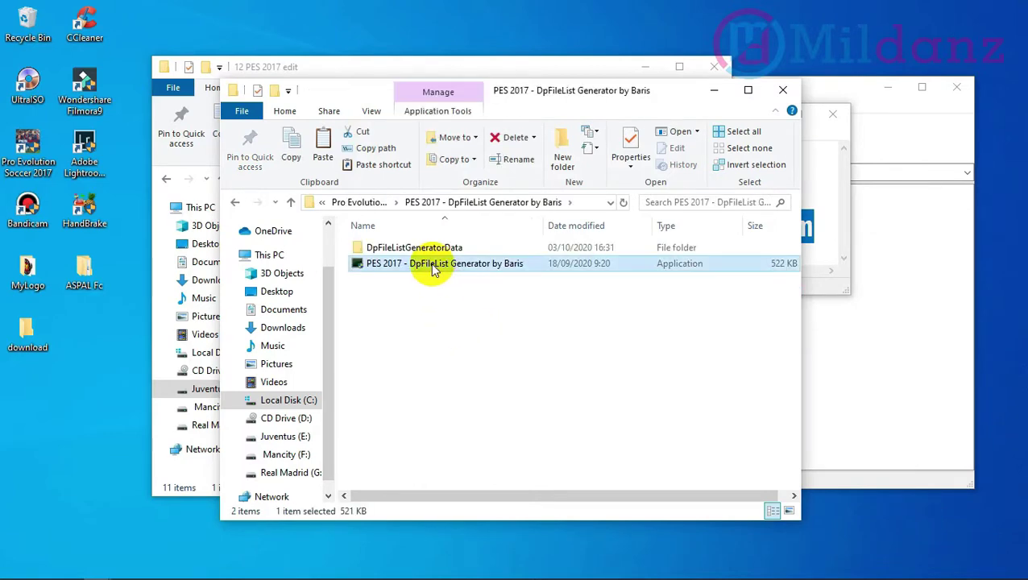
pyautogui.rightClick(436, 264)
pyautogui.click(483, 214)
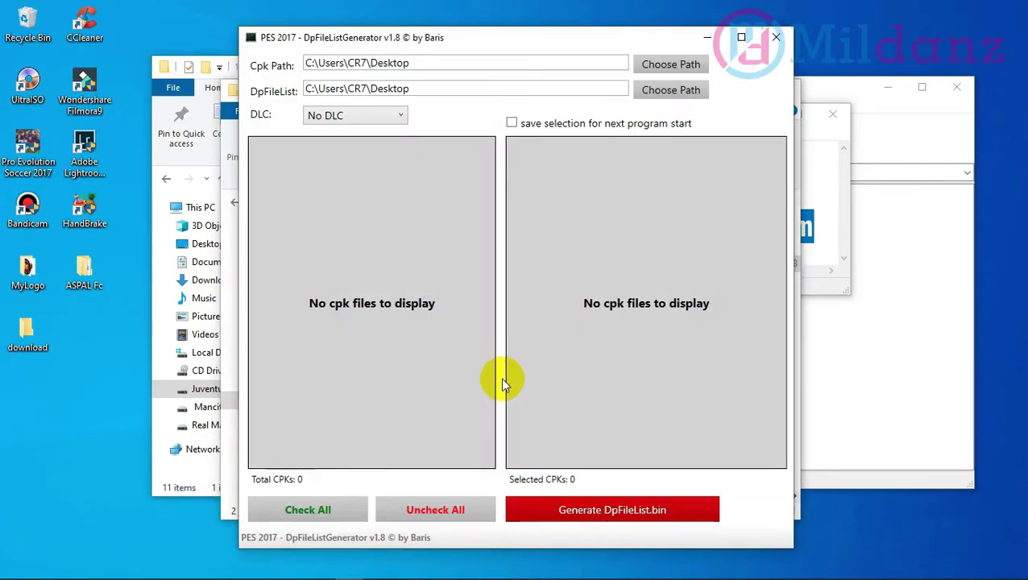
# Set the generator's DpFileList path to the DpFileList file in C:\Program Files (x86)\Pro Evolution Soccer 2017\download
pyautogui.click(672, 91)
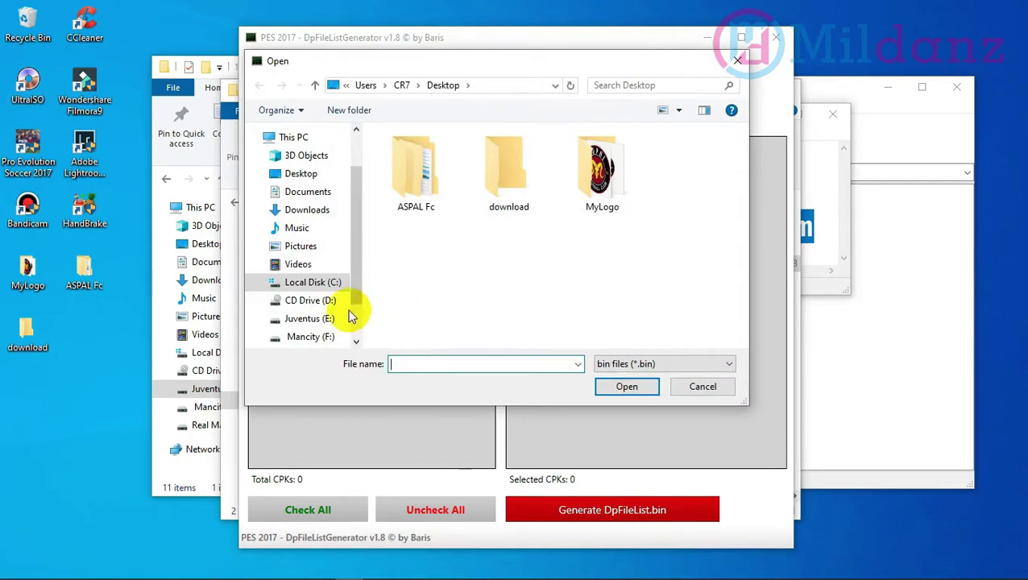
pyautogui.click(328, 284)
pyautogui.doubleClick(451, 218)
pyautogui.scroll(-10, 501, 290)
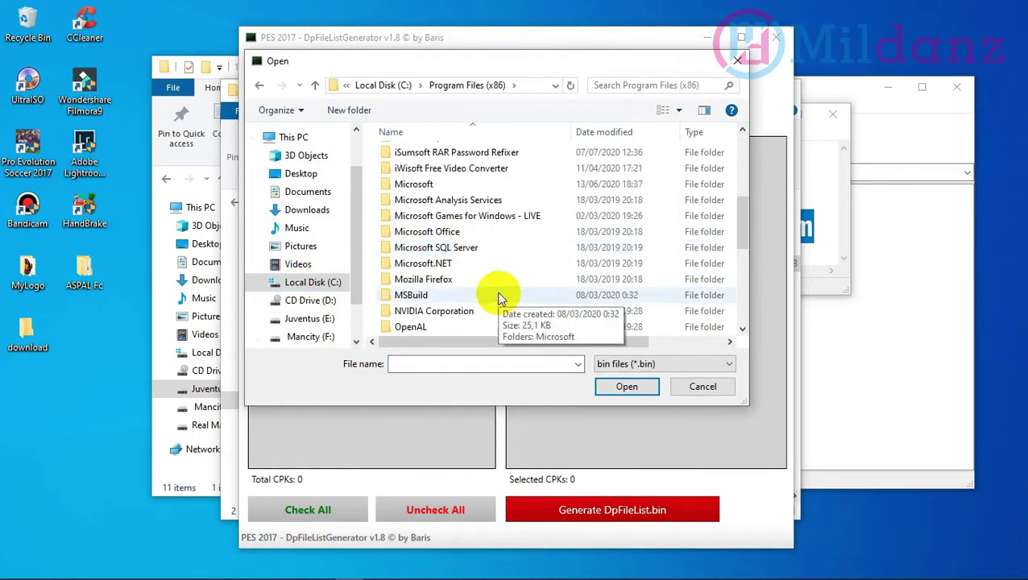
pyautogui.doubleClick(471, 219)
pyautogui.doubleClick(449, 186)
pyautogui.click(430, 157)
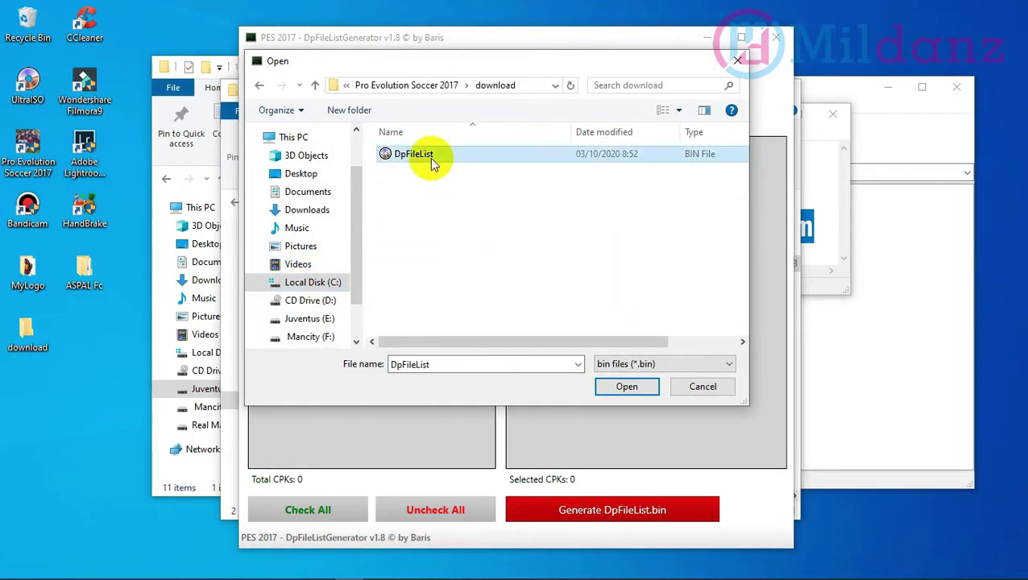
pyautogui.click(626, 388)
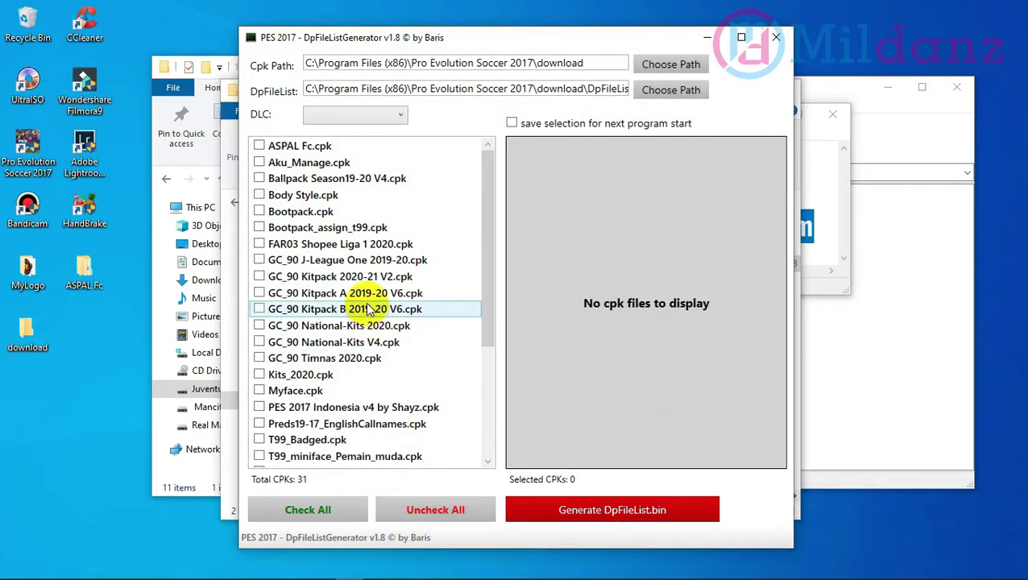
# Look through the list of CPK files loaded in the generator
pyautogui.scroll(-4, 368, 292)
pyautogui.scroll(2, 371, 317)
pyautogui.scroll(2, 370, 317)
pyautogui.scroll(-4, 370, 299)
pyautogui.scroll(4, 368, 295)
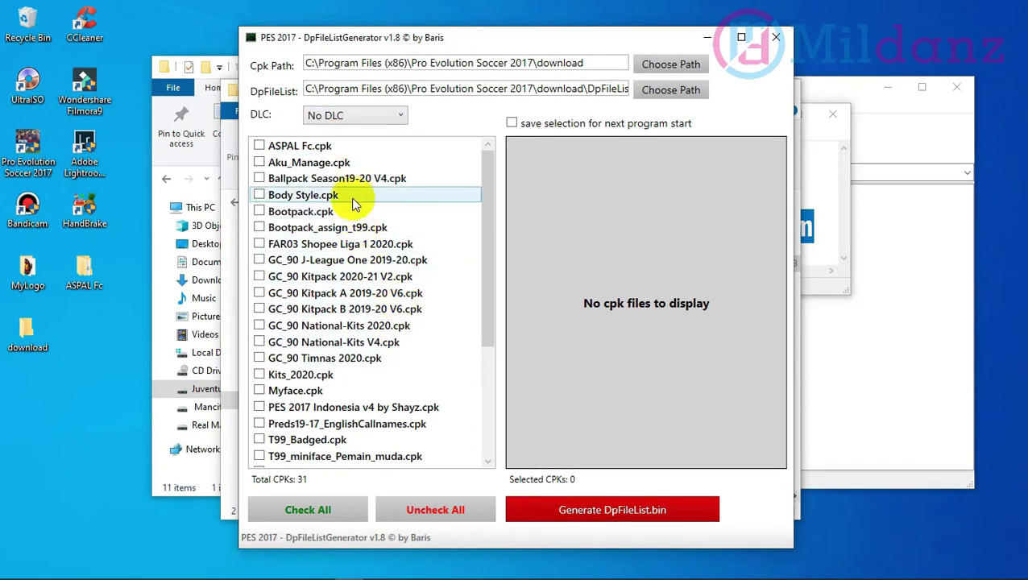
# Include t99_v41_data1, t99_v41_data2, t99_v41_liveupd, Preds19-17_EnglishCallnames and Aku_Manage as the first CPK files in the generator's selection
pyautogui.scroll(-2, 355, 193)
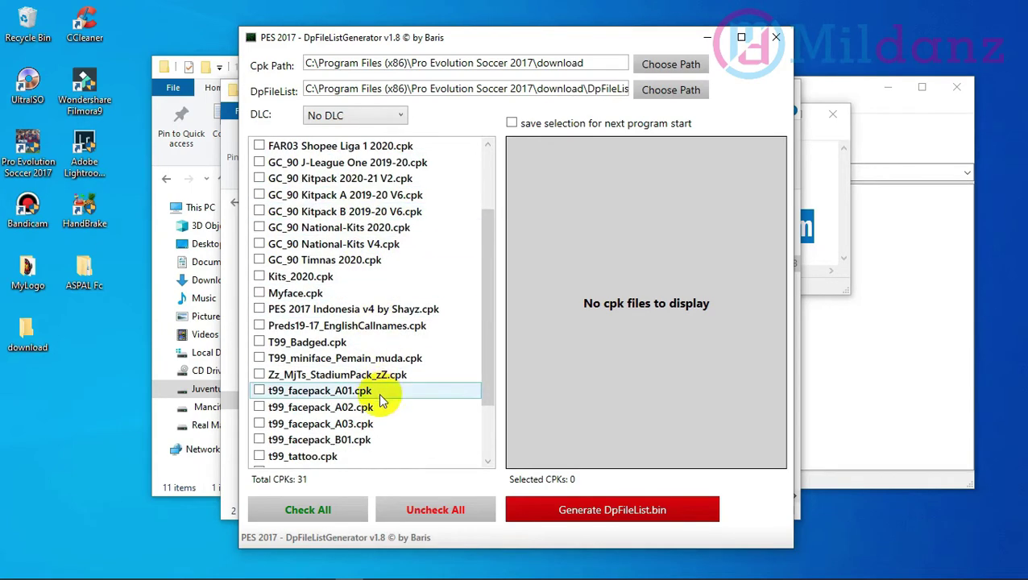
pyautogui.scroll(2, 375, 403)
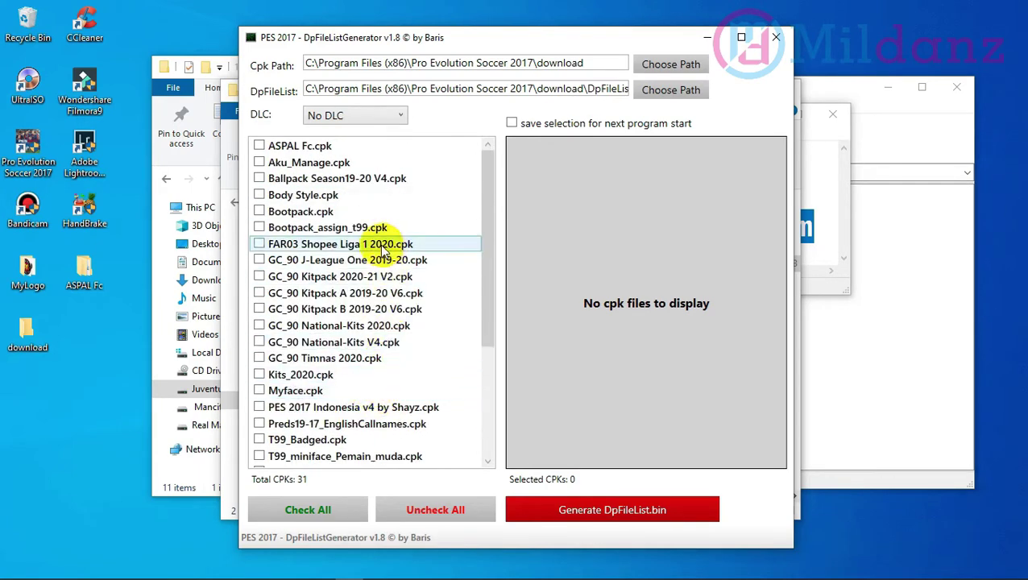
pyautogui.scroll(-4, 384, 251)
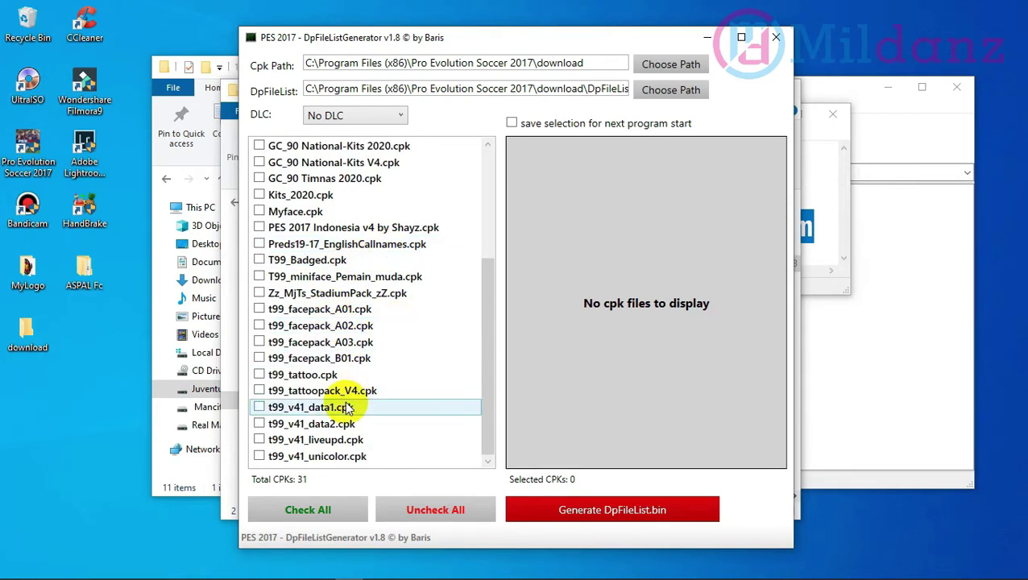
pyautogui.scroll(4, 355, 323)
pyautogui.scroll(-4, 366, 370)
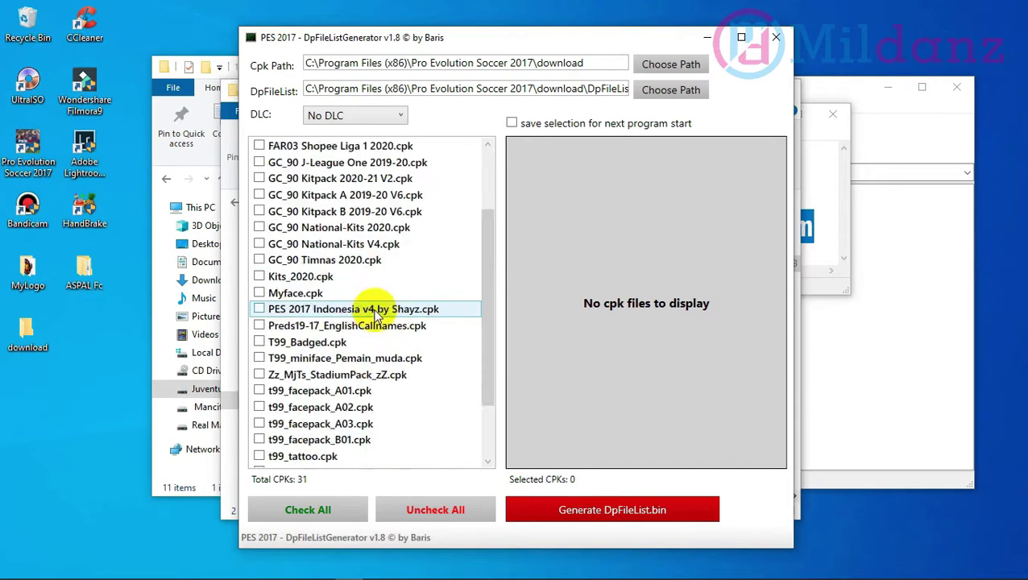
pyautogui.click(331, 409)
pyautogui.click(326, 423)
pyautogui.click(326, 439)
pyautogui.click(346, 244)
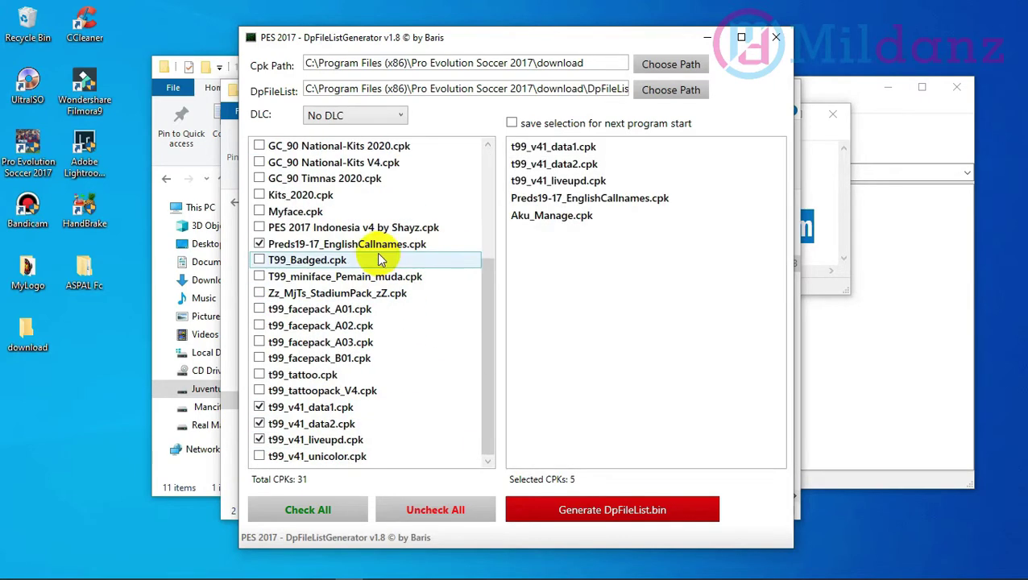
# Add the t99 facepacks A01, A02, A03 and B01, both t99 tattoo CPKs, Myface, T99_miniface_Pemain_muda and Kits_2020 to the selection
pyautogui.click(338, 310)
pyautogui.click(378, 326)
pyautogui.click(362, 342)
pyautogui.click(360, 357)
pyautogui.click(295, 211)
pyautogui.click(345, 276)
pyautogui.click(300, 194)
# Select all remaining CPK files, including the league and GC_90 kits, badges, boots, balls and body style, ending with StadiumPack and PES 2017 Indonesia v4
pyautogui.scroll(3, 322, 209)
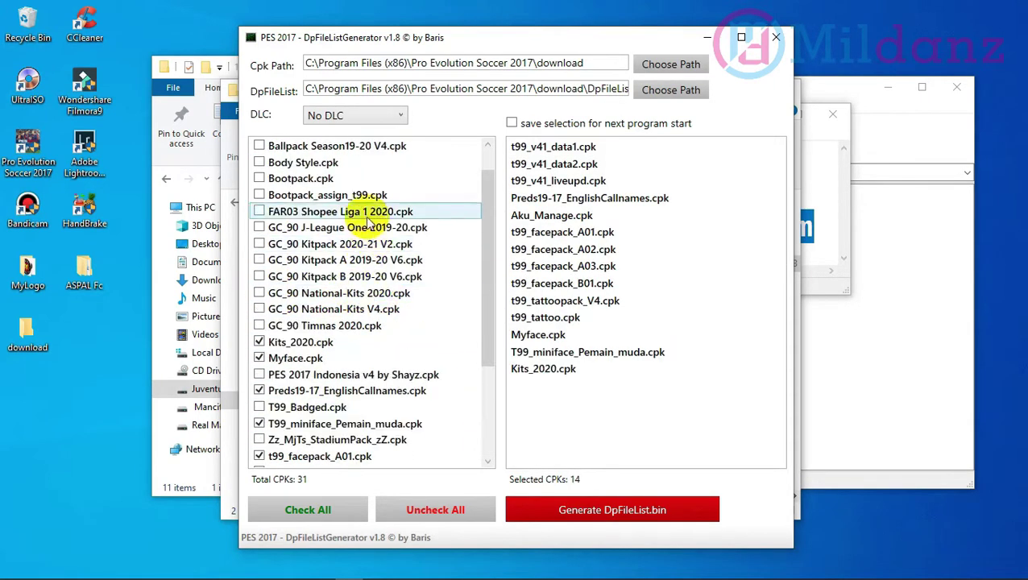
pyautogui.click(340, 211)
pyautogui.click(339, 292)
pyautogui.click(333, 308)
pyautogui.click(325, 326)
pyautogui.click(353, 375)
pyautogui.click(307, 407)
pyautogui.click(337, 440)
pyautogui.scroll(2, 354, 322)
pyautogui.click(278, 201)
pyautogui.click(274, 218)
pyautogui.click(290, 236)
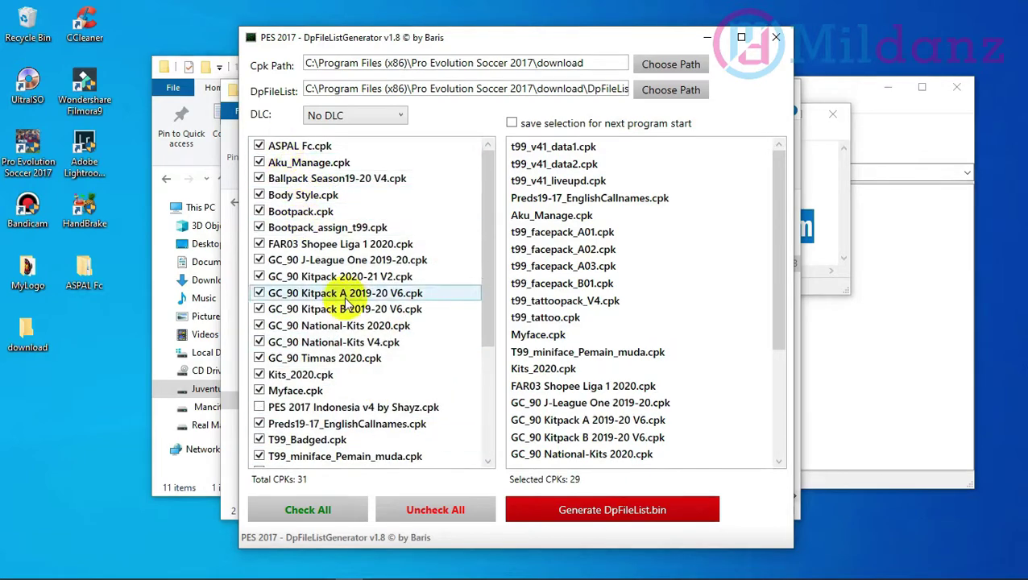
pyautogui.scroll(-2, 360, 294)
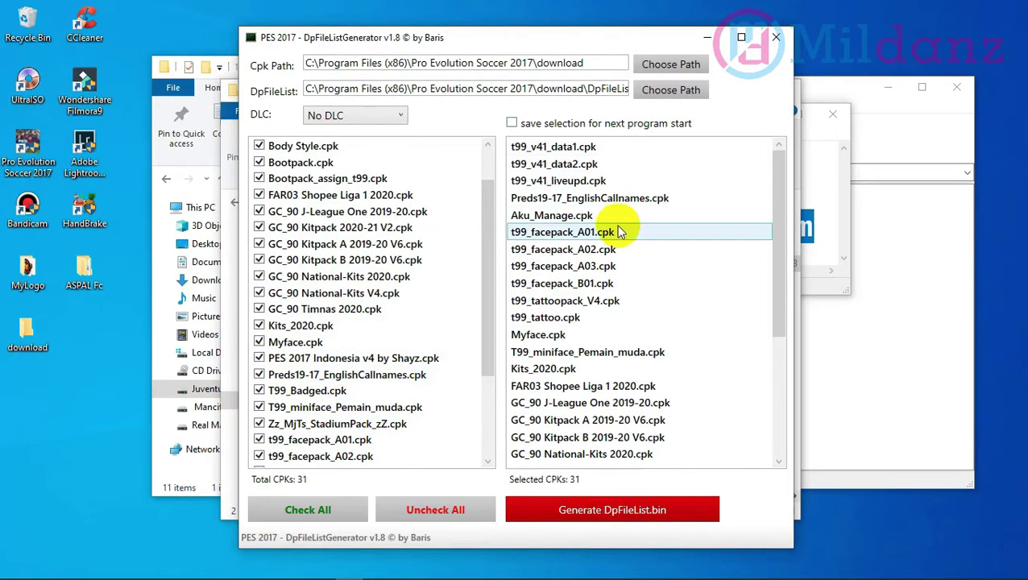
# Check the order of the selected CPK files, generate DpFileList.bin and close the generator
pyautogui.scroll(-3, 612, 233)
pyautogui.scroll(3, 592, 201)
pyautogui.scroll(-4, 592, 201)
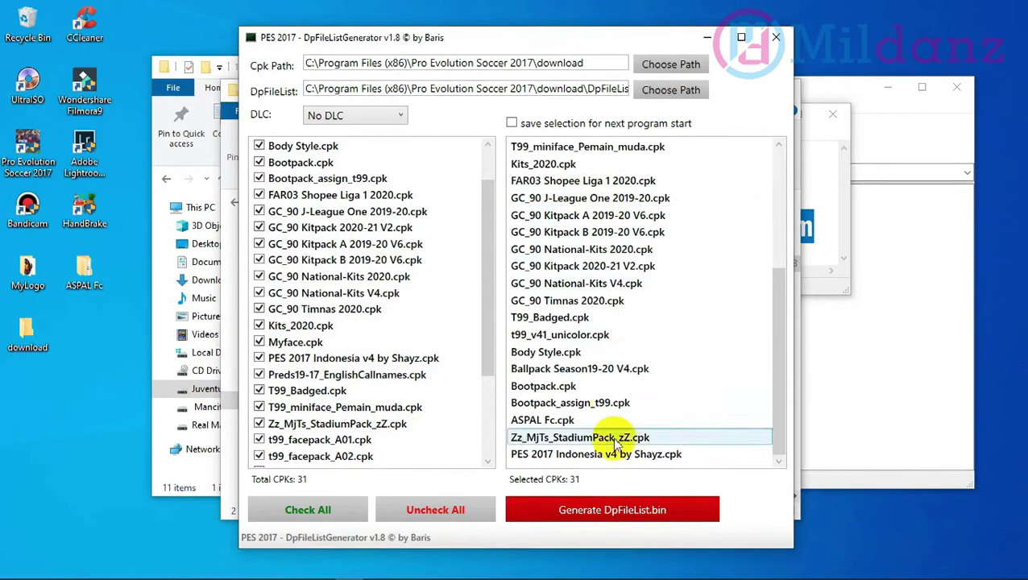
pyautogui.click(609, 511)
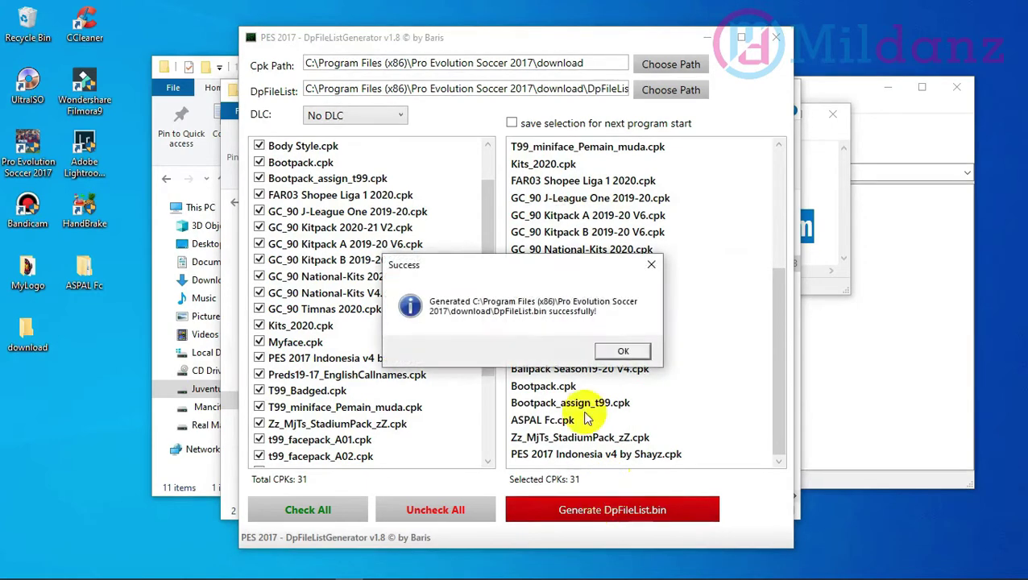
pyautogui.click(620, 360)
pyautogui.click(776, 37)
pyautogui.click(780, 26)
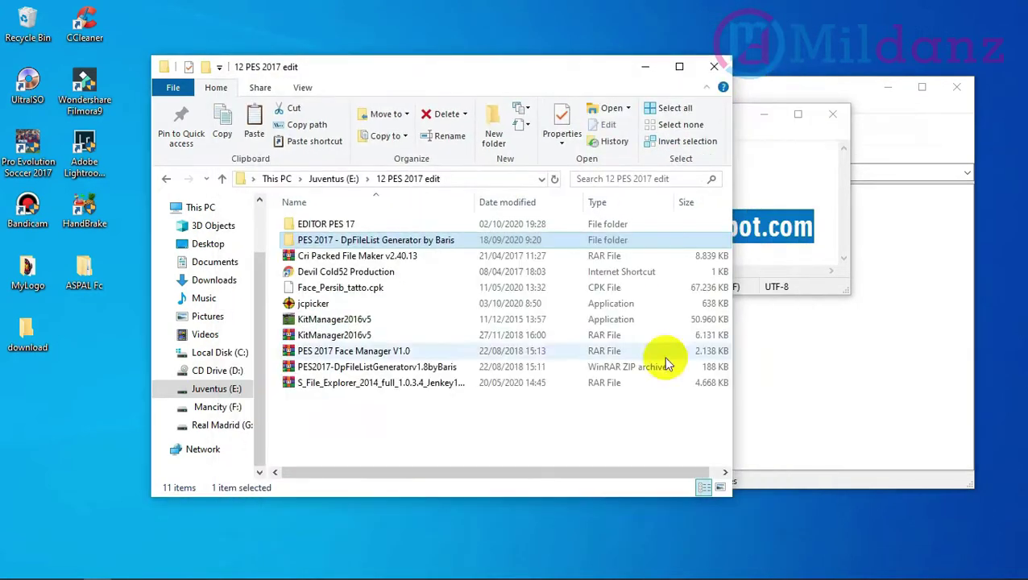
# Copy the EDIT00000000 file from the tattoo_appearance_2017_edit - v1.1 folder inside t99 Tatto v5, under PES 2017\1_2 Patch T99 Baru agustus 2020 on drive F
pyautogui.click(238, 409)
pyautogui.doubleClick(300, 298)
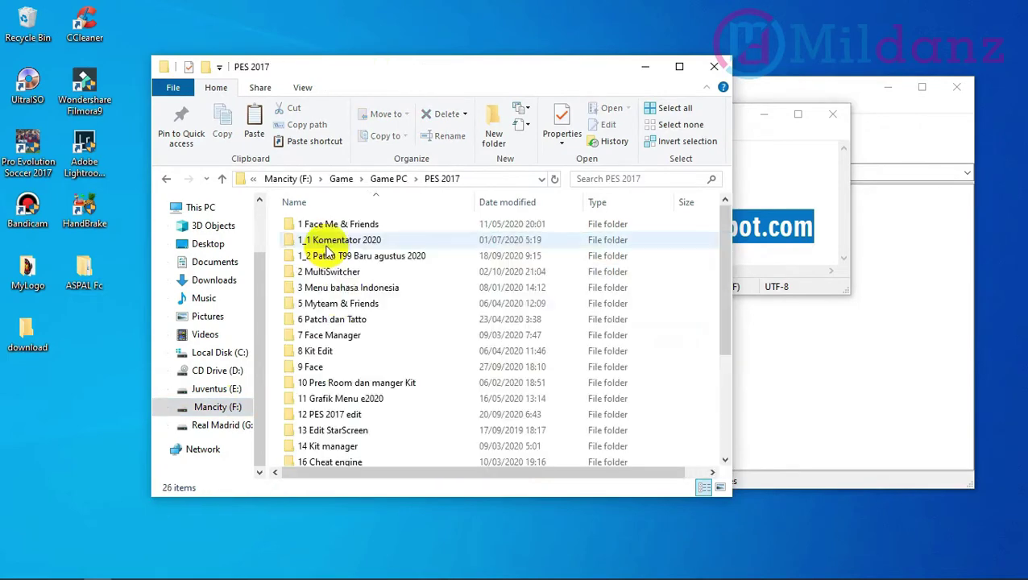
pyautogui.doubleClick(322, 255)
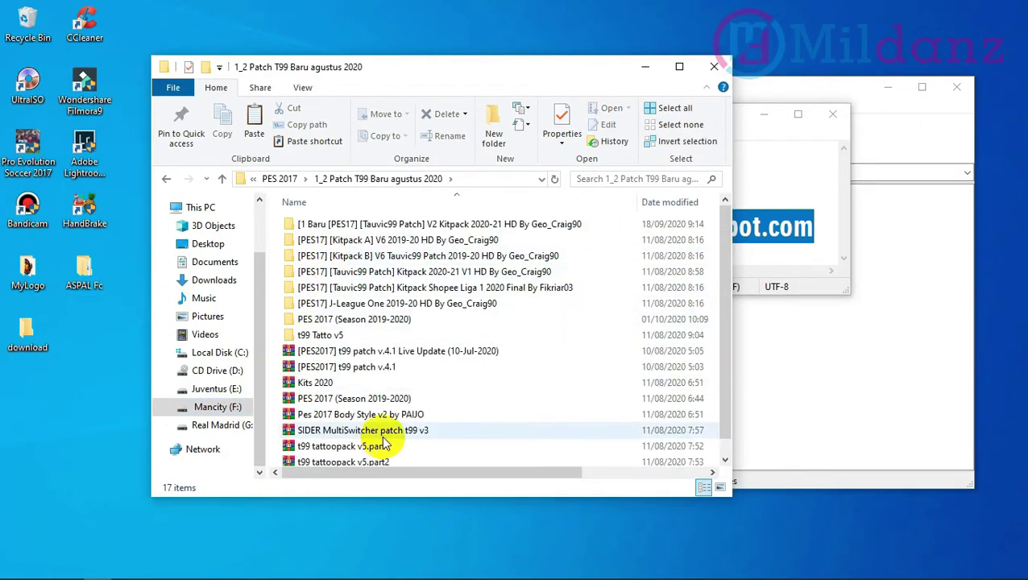
pyautogui.doubleClick(329, 337)
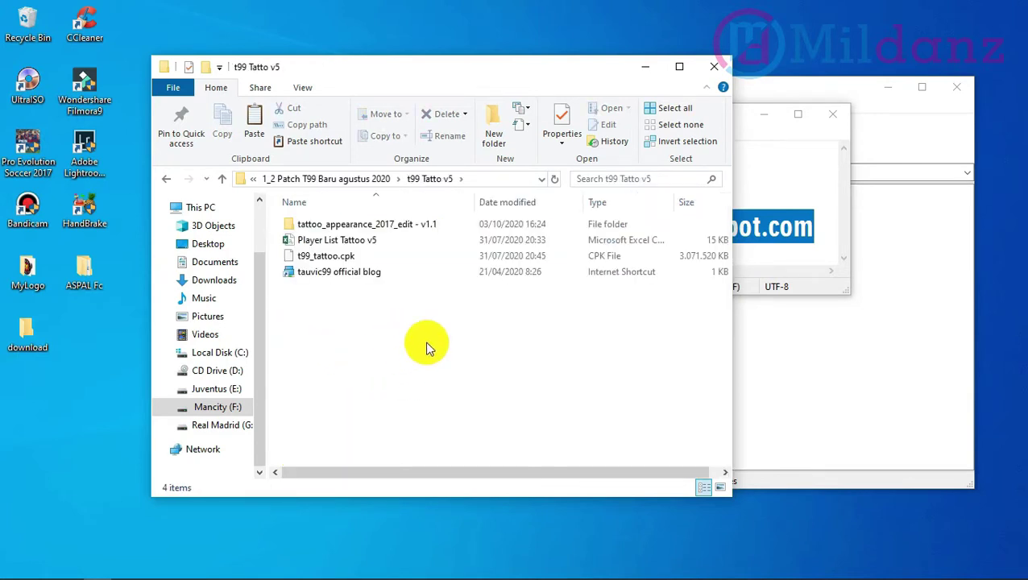
pyautogui.doubleClick(380, 226)
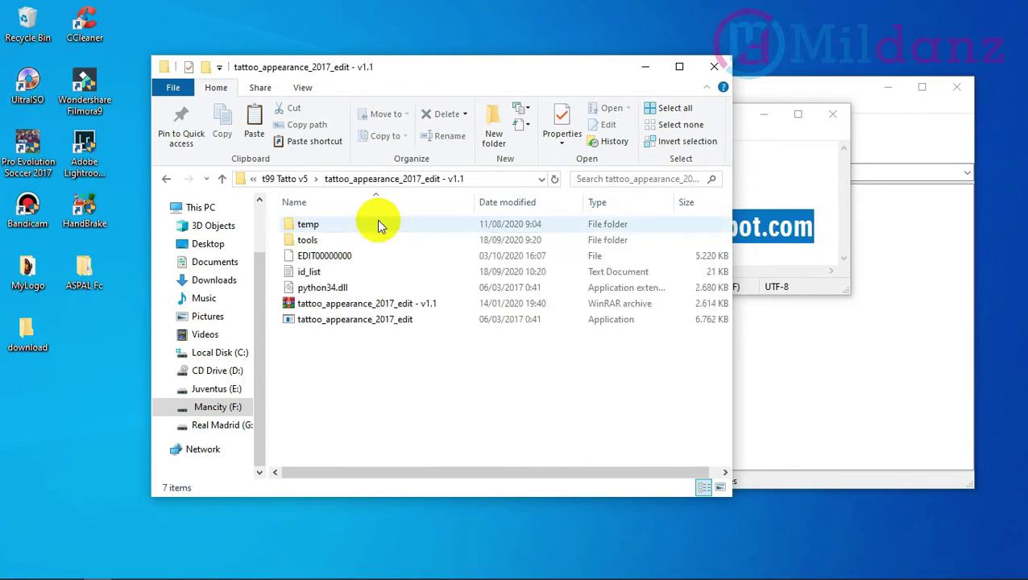
pyautogui.click(352, 263)
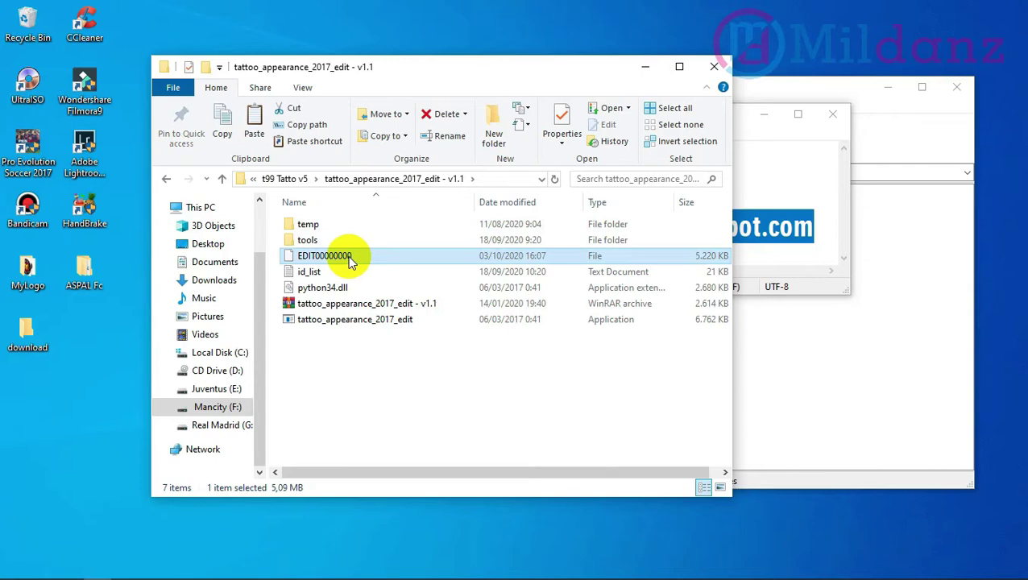
pyautogui.rightClick(352, 263)
pyautogui.click(387, 478)
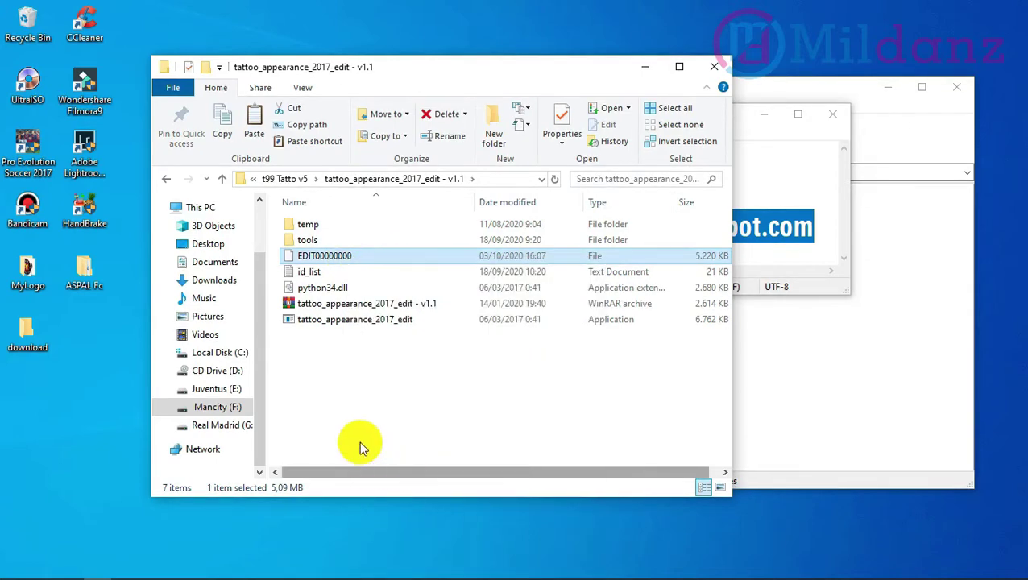
# Paste EDIT00000000 into Documents\KONAMI\Pro Evolution Soccer 2017\save, replacing the existing file, and close the folder window
pyautogui.click(216, 262)
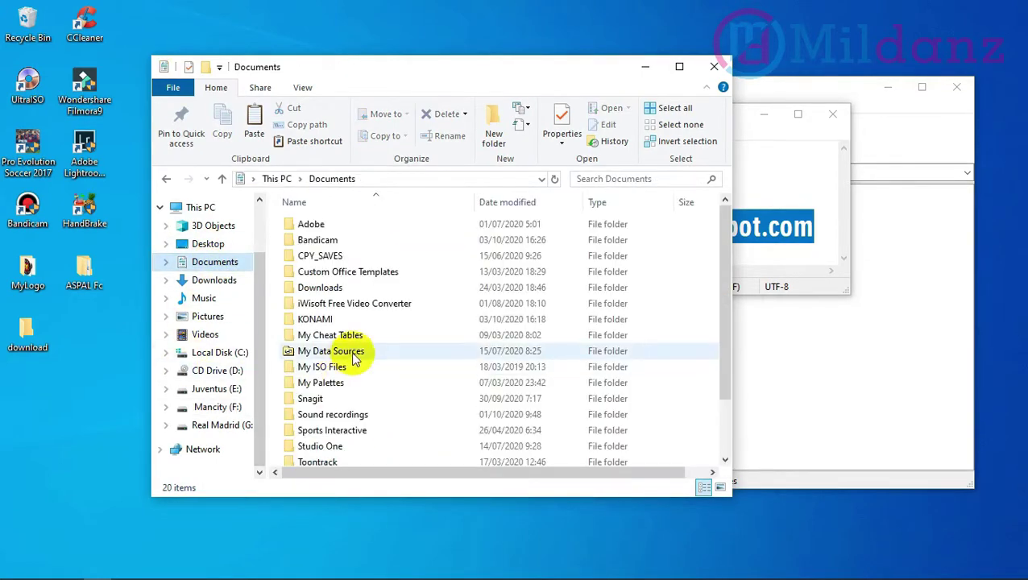
pyautogui.click(343, 320)
pyautogui.doubleClick(344, 321)
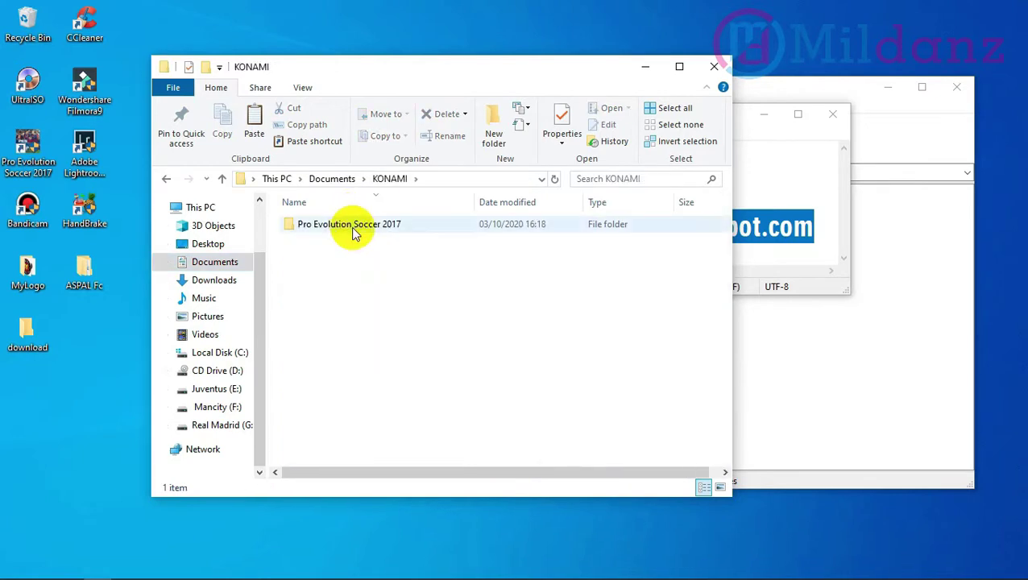
pyautogui.doubleClick(351, 225)
pyautogui.click(351, 226)
pyautogui.doubleClick(351, 227)
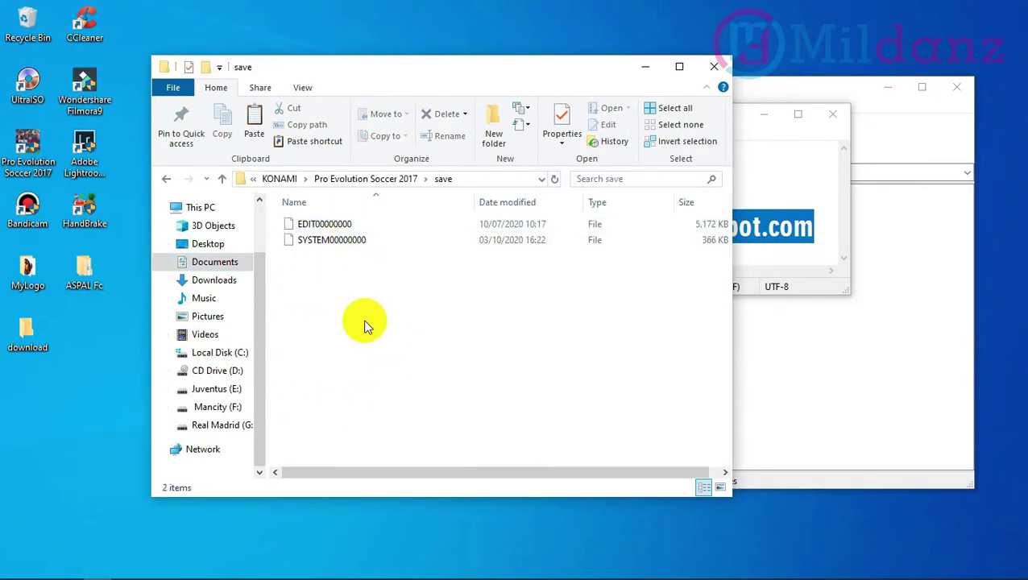
pyautogui.hotkey('ctrl', 'v')
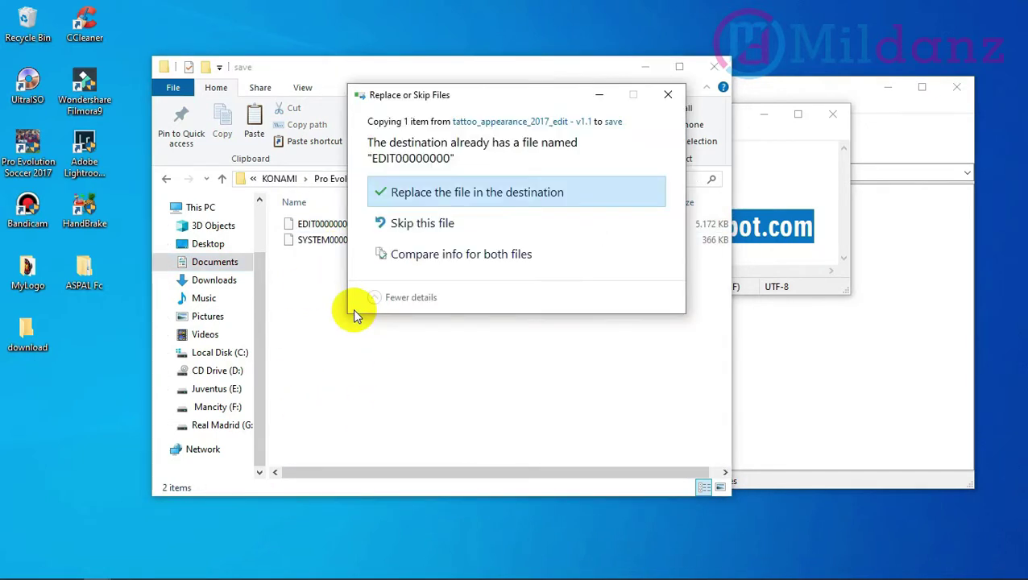
pyautogui.click(425, 193)
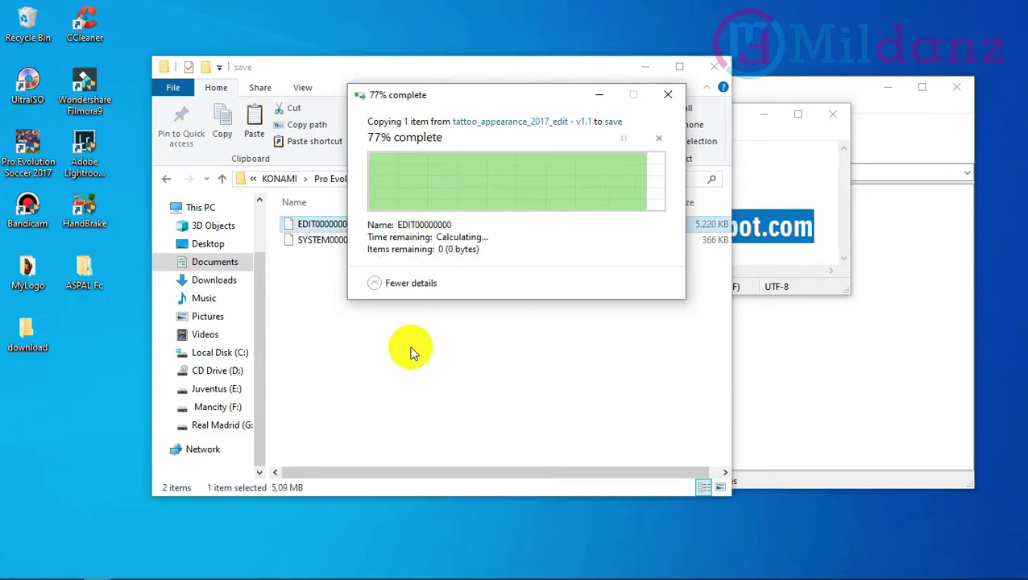
pyautogui.hotkey('alt', 'F4')
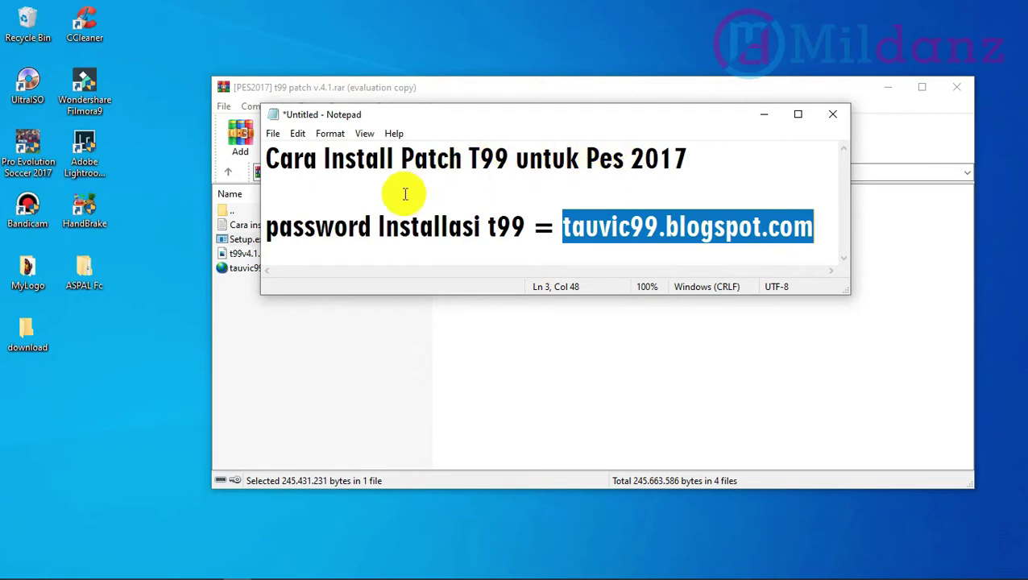
# Launch Pro Evolution Soccer 2017 from the desktop and open Edit in the EKSTRA section
pyautogui.doubleClick(40, 157)
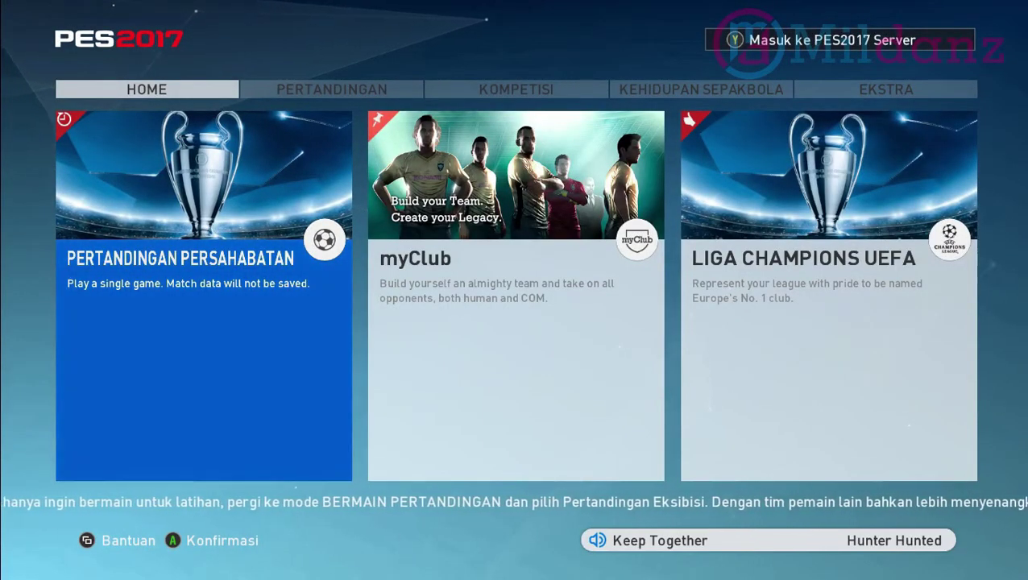
pyautogui.press('Right')
pyautogui.press('Right')
pyautogui.press('Right')
pyautogui.press('Right')
pyautogui.press('Right')
pyautogui.press('Right')
pyautogui.press('Right')
pyautogui.press('Right')
pyautogui.press('Right')
pyautogui.press('Right')
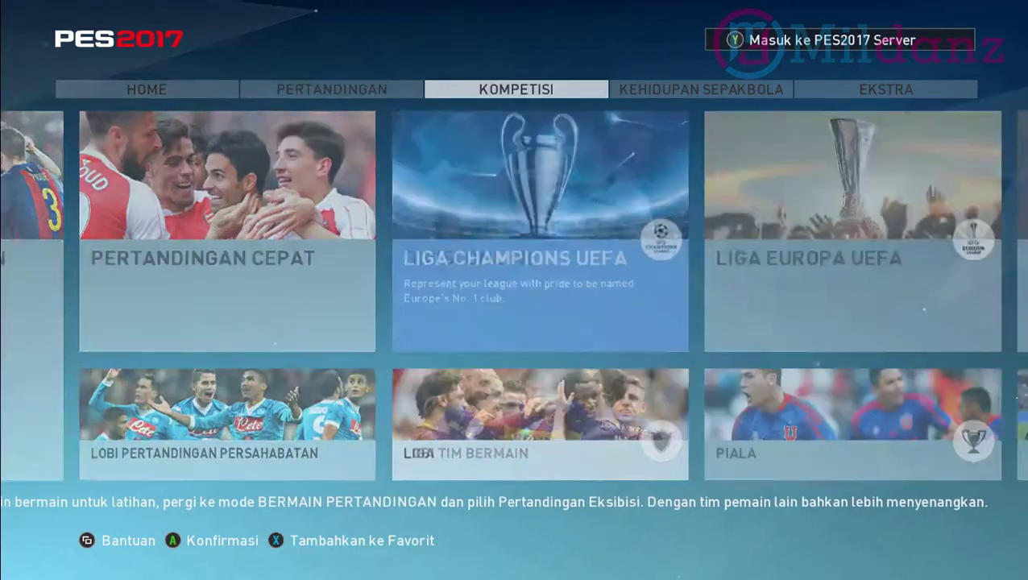
pyautogui.press('Right')
pyautogui.press('Right')
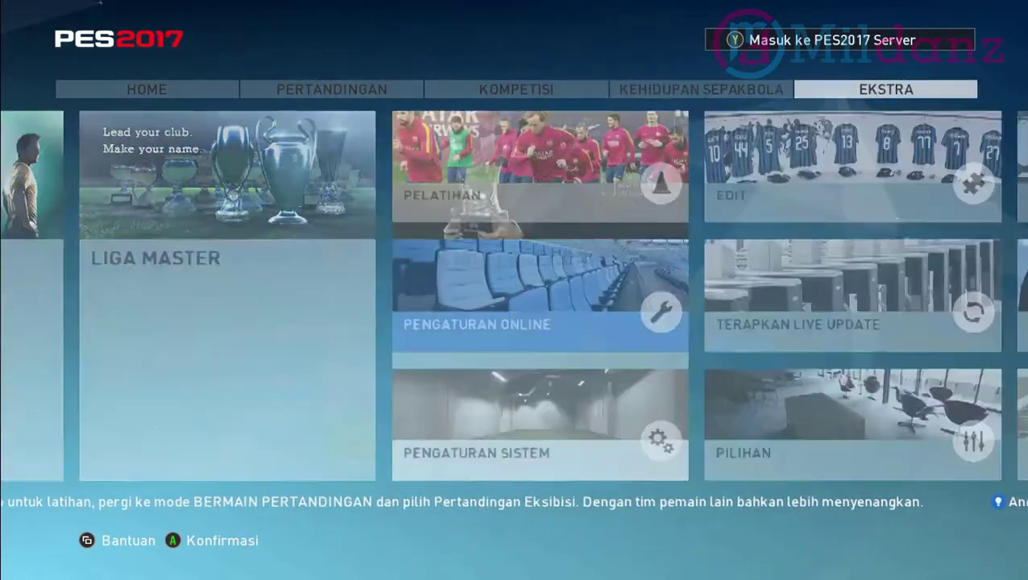
pyautogui.press('Right')
pyautogui.press('Up')
pyautogui.press('Return')
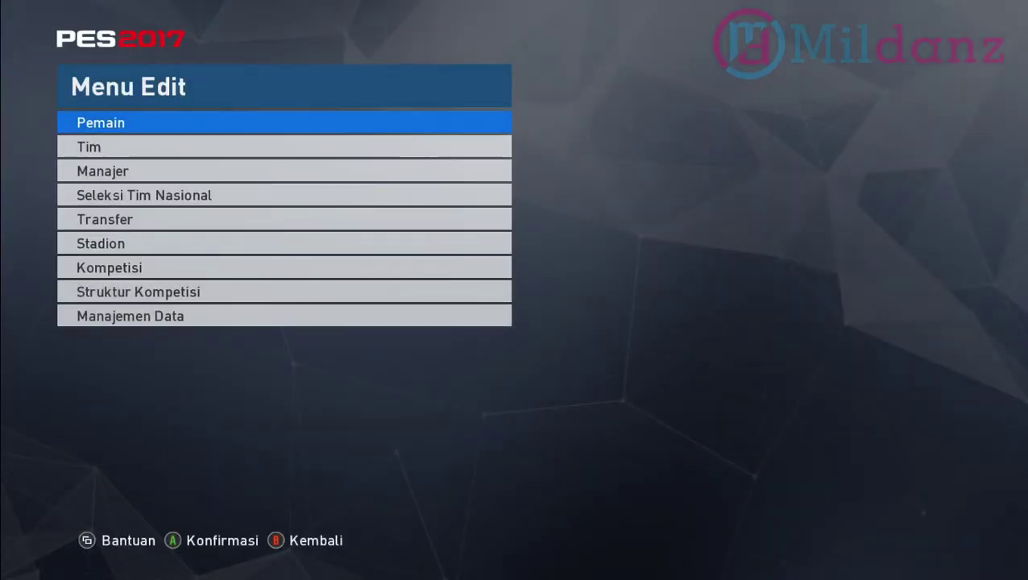
# Open Edit Pemain in the Pemain section to reach the team selection
pyautogui.press('Return')
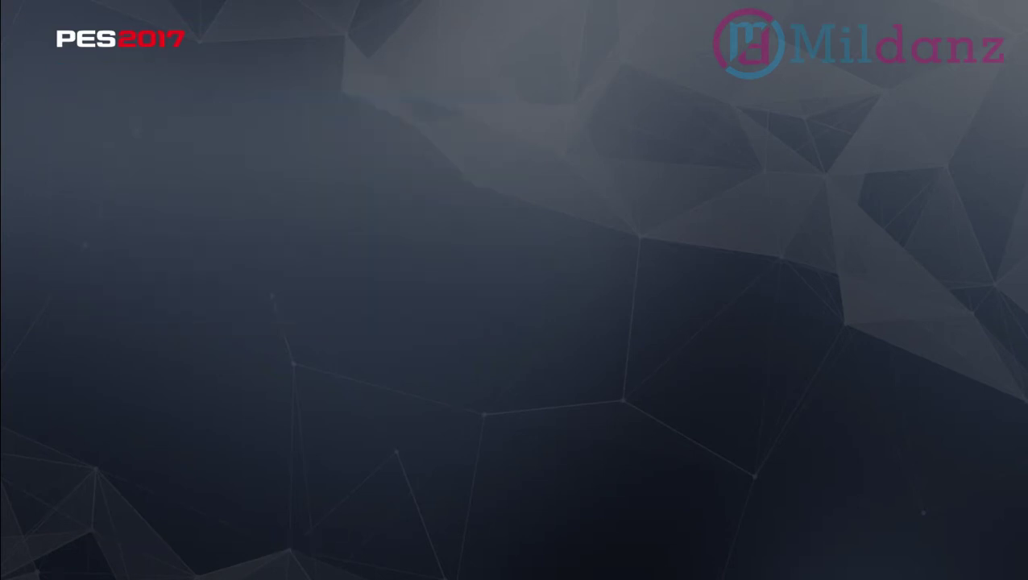
pyautogui.press('Down')
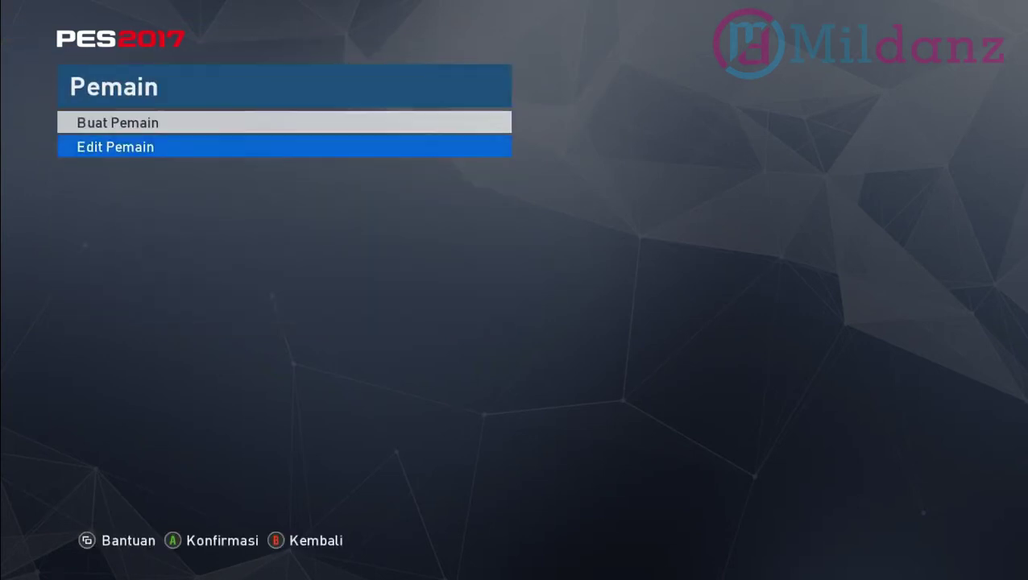
pyautogui.press('Return')
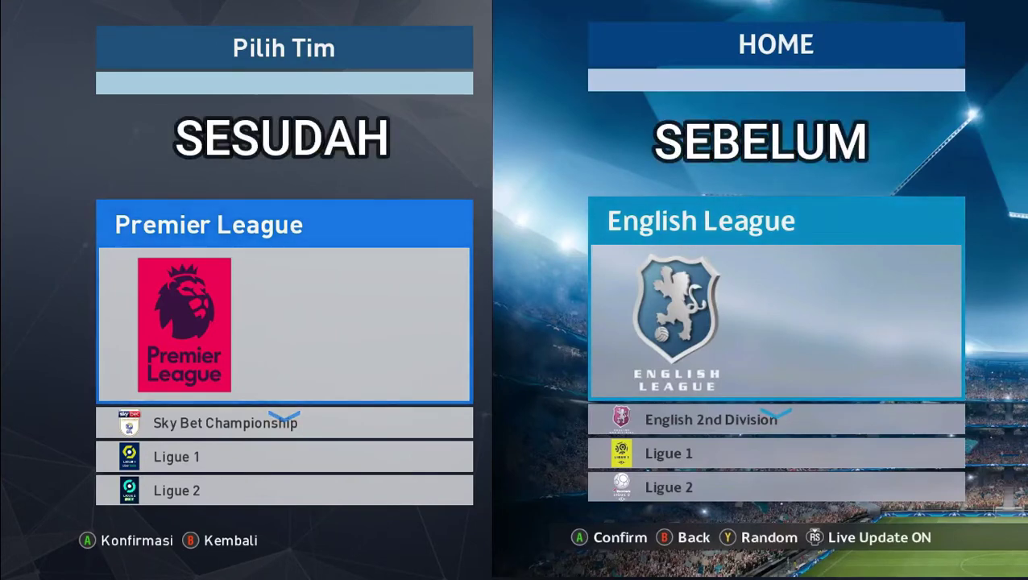
# Browse the leagues in the Pilih Tim list to compare their names and logos with the unpatched game
pyautogui.press('Down')
pyautogui.press('Down')
pyautogui.press('Down')
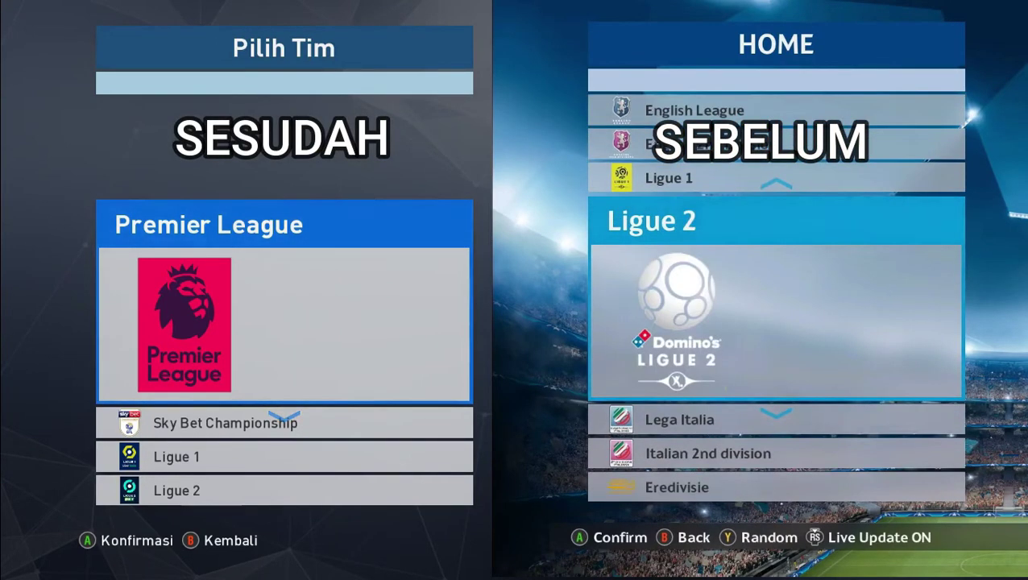
pyautogui.press('Down')
pyautogui.press('Down')
pyautogui.press('Down')
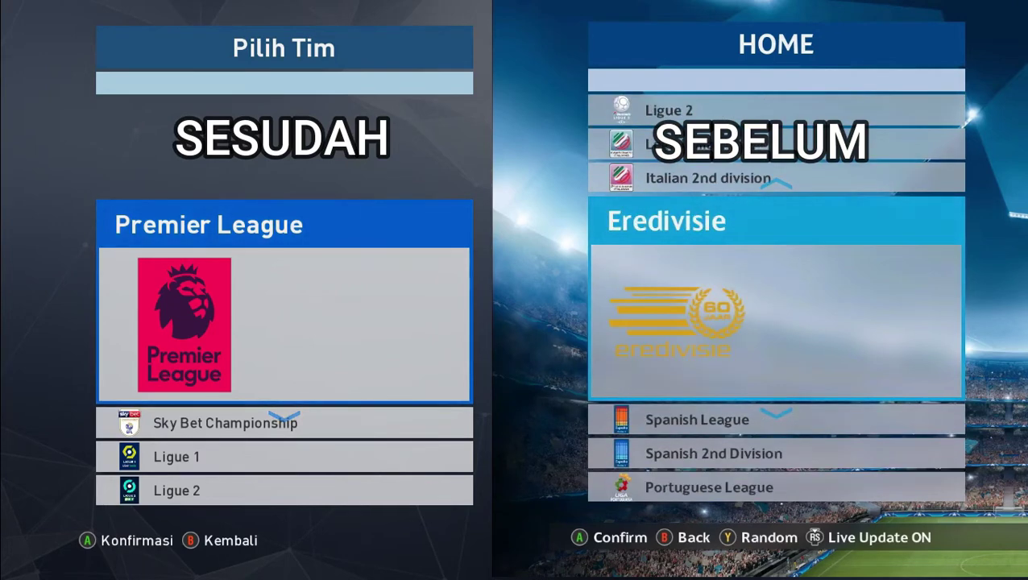
pyautogui.press('Up')
pyautogui.press('Up')
pyautogui.press('Up')
pyautogui.press('Up')
pyautogui.press('Up')
pyautogui.press('Down')
pyautogui.press('Down')
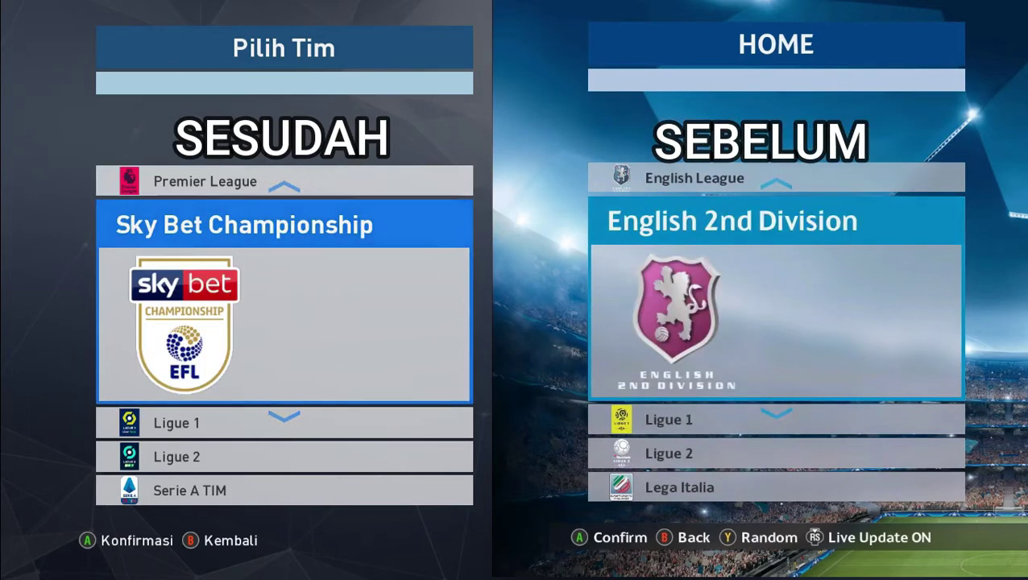
pyautogui.press('Down')
pyautogui.press('Down')
pyautogui.press('Down')
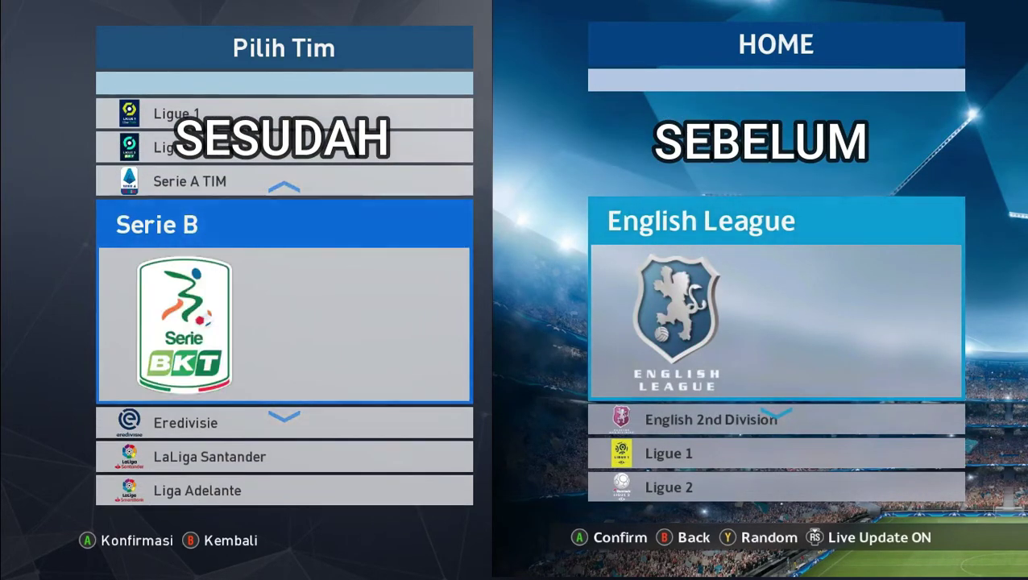
pyautogui.press('Up')
pyautogui.press('Up')
pyautogui.press('Down')
pyautogui.press('Down')
pyautogui.press('Up')
pyautogui.press('Up')
pyautogui.press('Up')
pyautogui.press('Up')
pyautogui.press('Up')
pyautogui.press('Down')
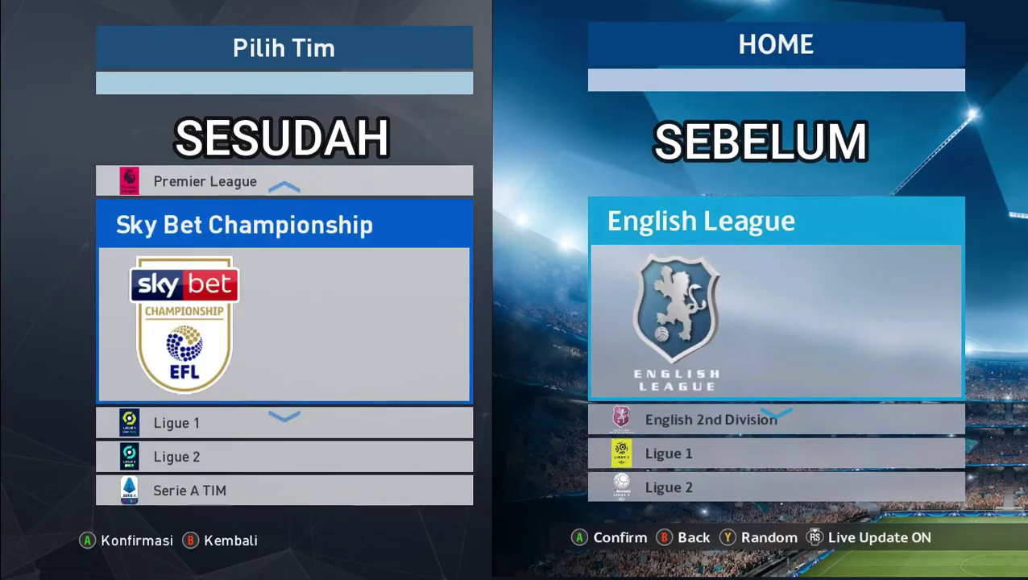
# Check the Ligue 1 and Ligue 2 entries in the league list and open Serie A TIM
pyautogui.press('Down')
pyautogui.press('Down')
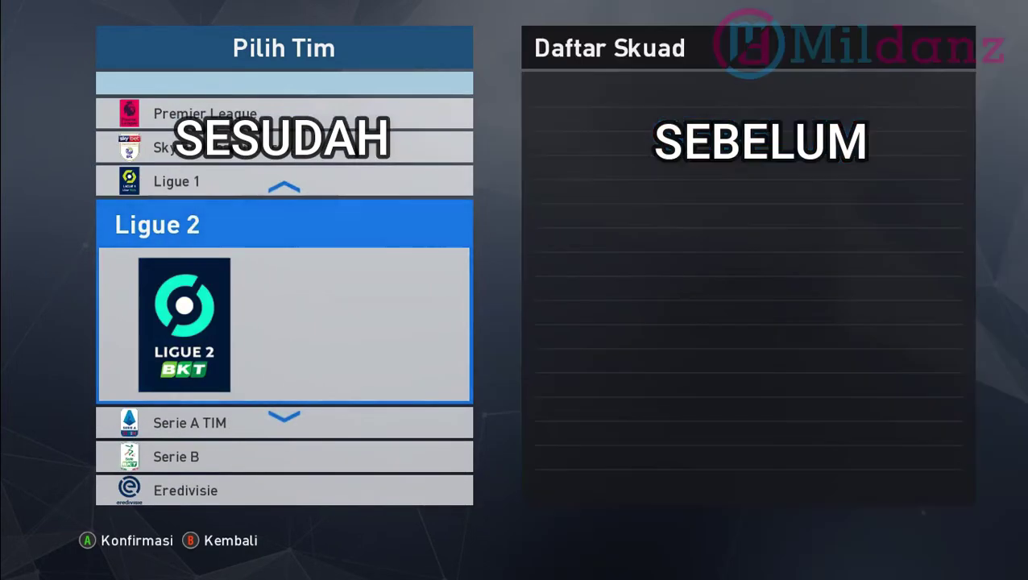
pyautogui.press('Up')
pyautogui.press('Up')
pyautogui.press('Down')
pyautogui.press('Down')
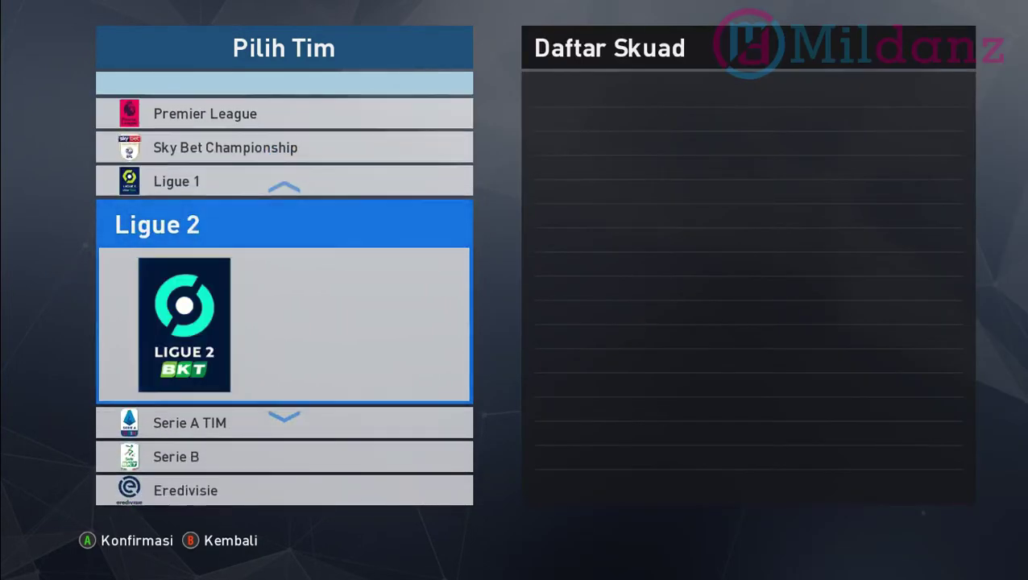
pyautogui.press('Down')
pyautogui.press('Return')
# Go through the Serie A TIM teams to Juventus and open its squad
pyautogui.press('Down')
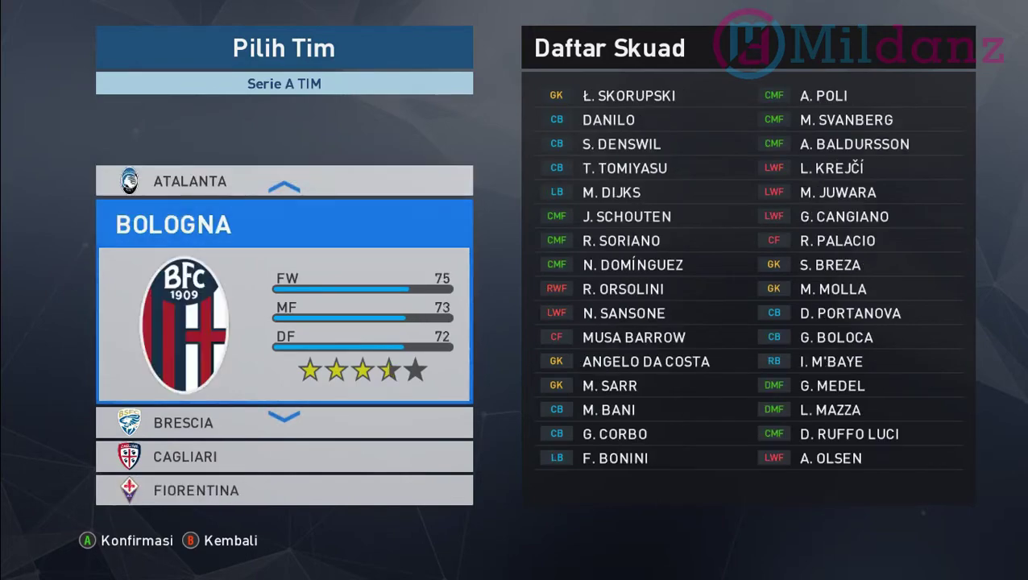
pyautogui.press('Down')
pyautogui.press('Down')
pyautogui.press('Down')
pyautogui.press('Down')
pyautogui.press('Down')
pyautogui.press('Down')
pyautogui.press('Down')
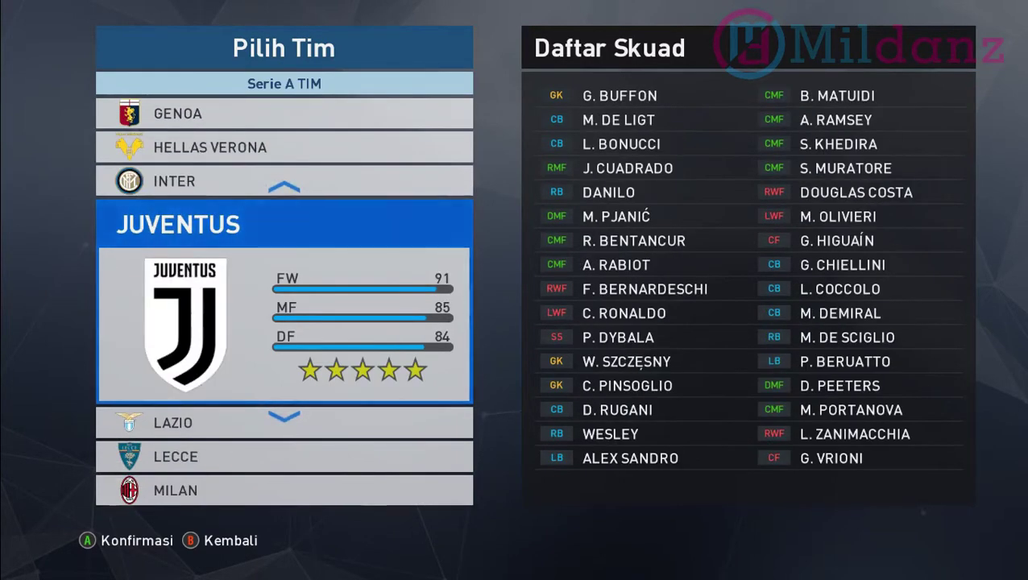
pyautogui.press('Return')
# Find F. Bernardeschi in the Juventus squad and open his Edit Pemain page
pyautogui.press('Down')
pyautogui.press('Down')
pyautogui.press('Down')
pyautogui.press('Down')
pyautogui.press('Down')
pyautogui.press('Down')
pyautogui.press('Down')
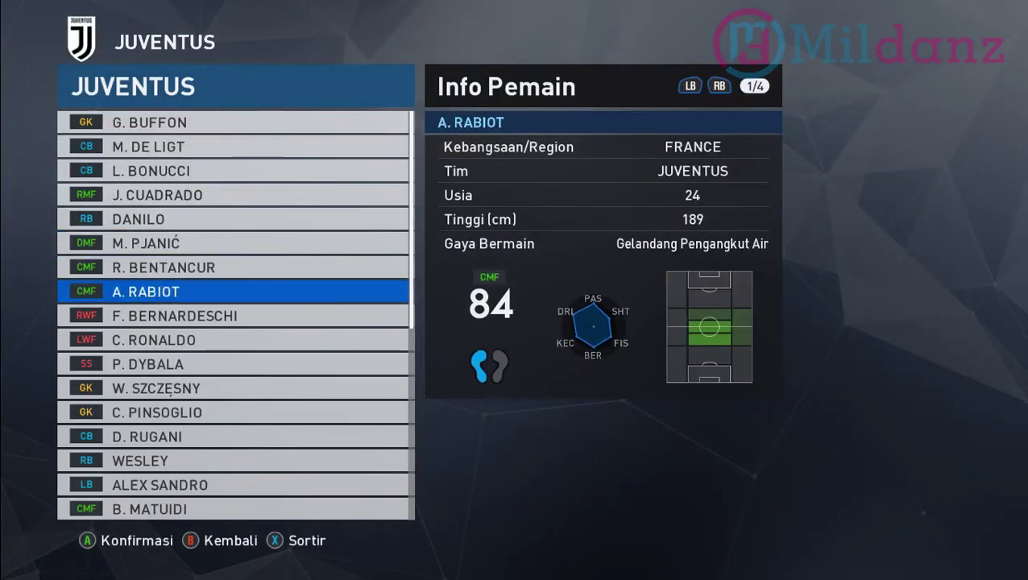
pyautogui.press('Down')
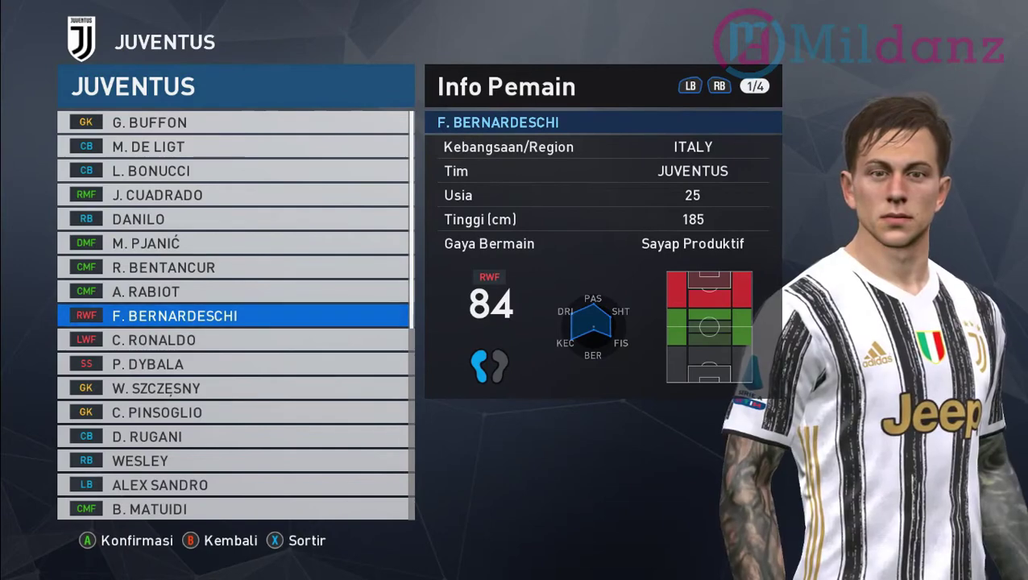
pyautogui.press('Return')
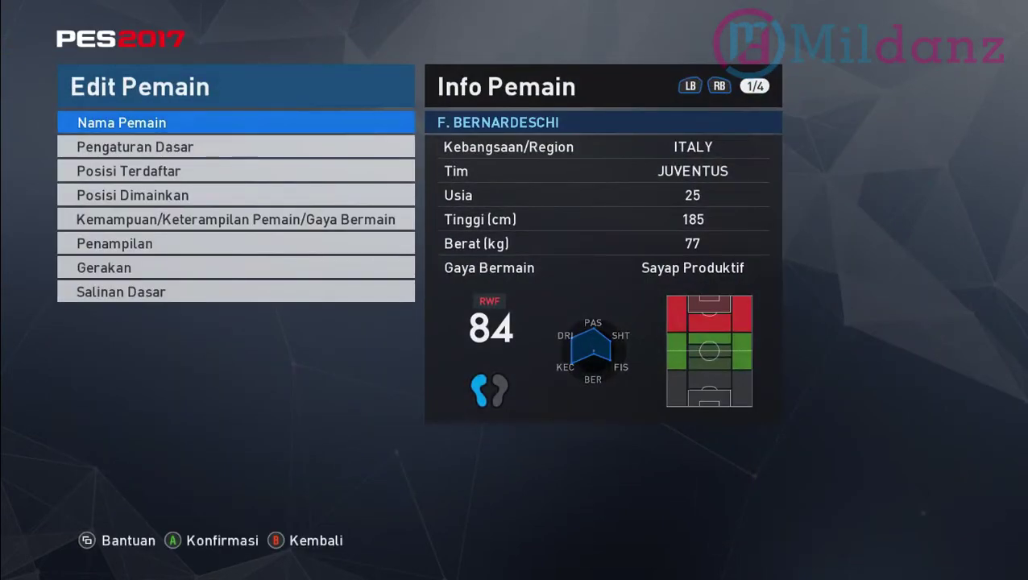
# Examine F. Bernardeschi's face, tattoos and kit under Penampilan, and return to the Juventus squad list
pyautogui.press('Down')
pyautogui.press('Down')
pyautogui.press('Down')
pyautogui.press('Down')
pyautogui.press('Down')
pyautogui.press('Return')
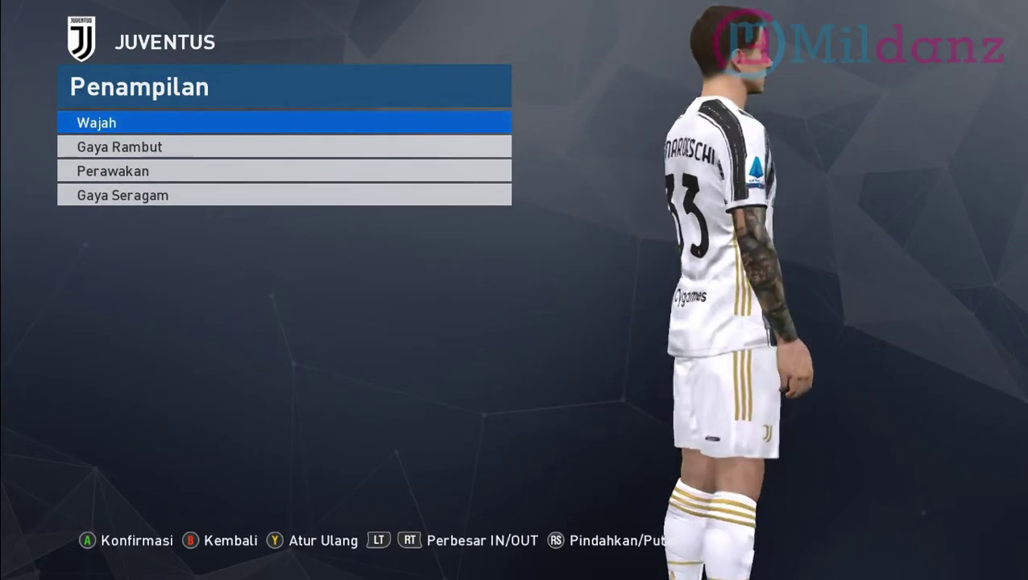
pyautogui.press('Escape')
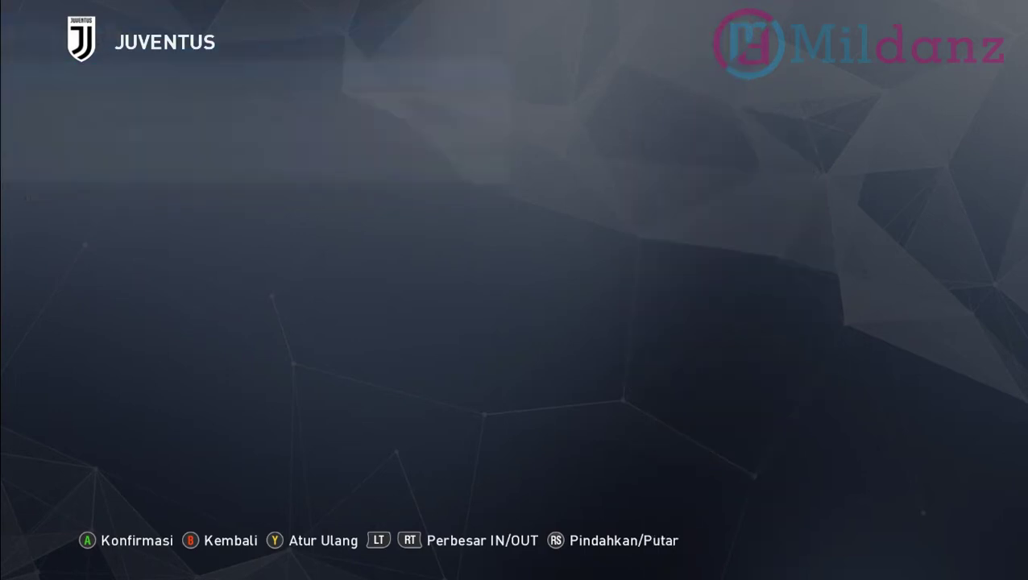
pyautogui.press('Escape')
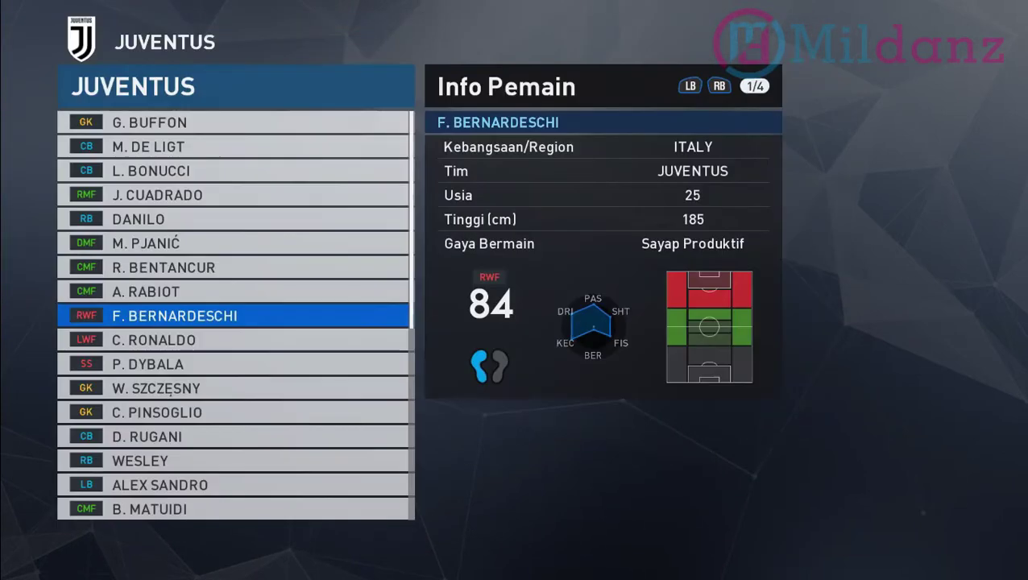
# View C. Ronaldo's player model in the Juventus squad and go back to the league list
pyautogui.press('Down')
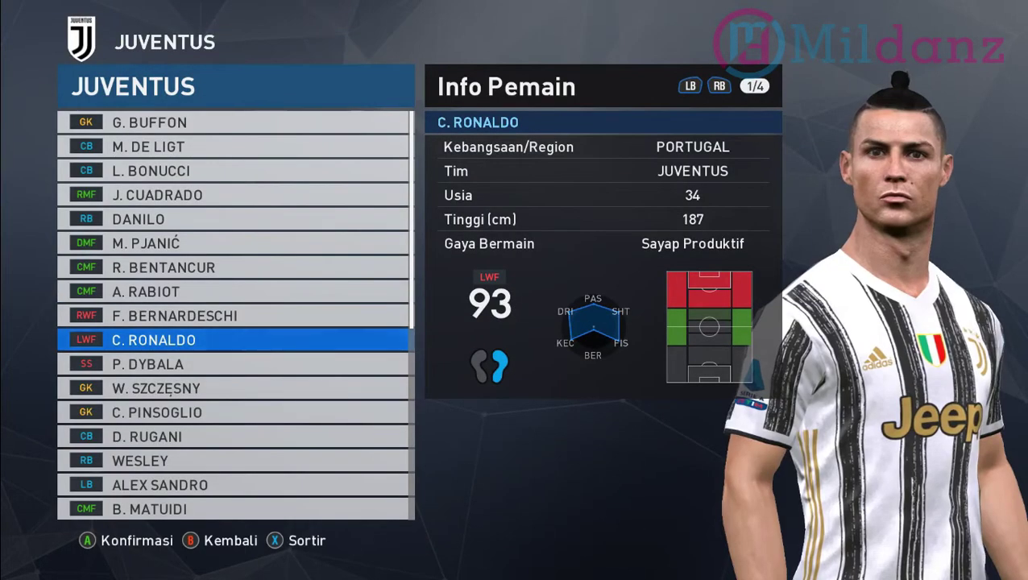
pyautogui.press('Down')
pyautogui.press('Escape')
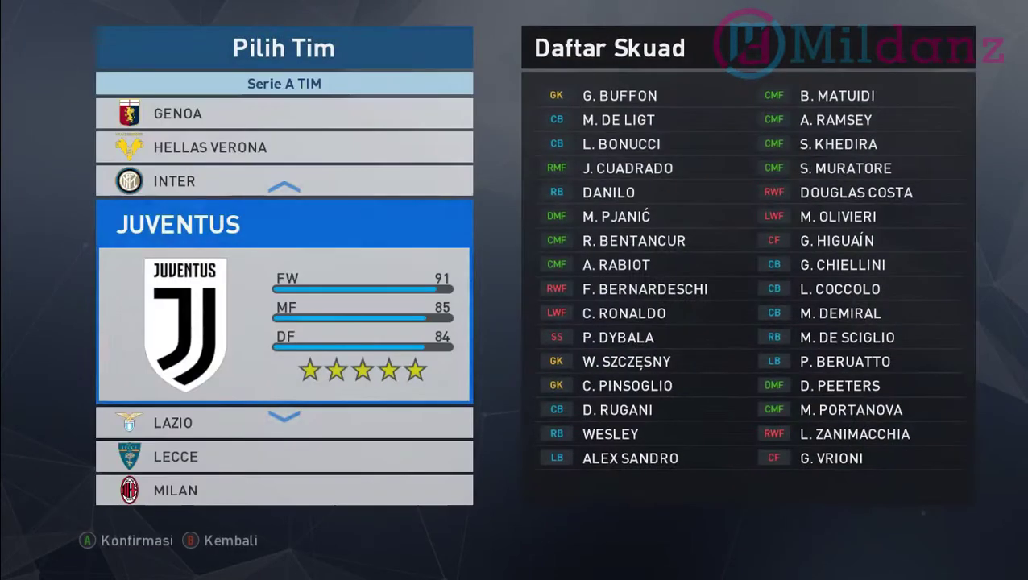
pyautogui.press('Escape')
# Open LaLiga Santander and the Barcelona squad within it
pyautogui.press('Down')
pyautogui.press('Down')
pyautogui.press('Down')
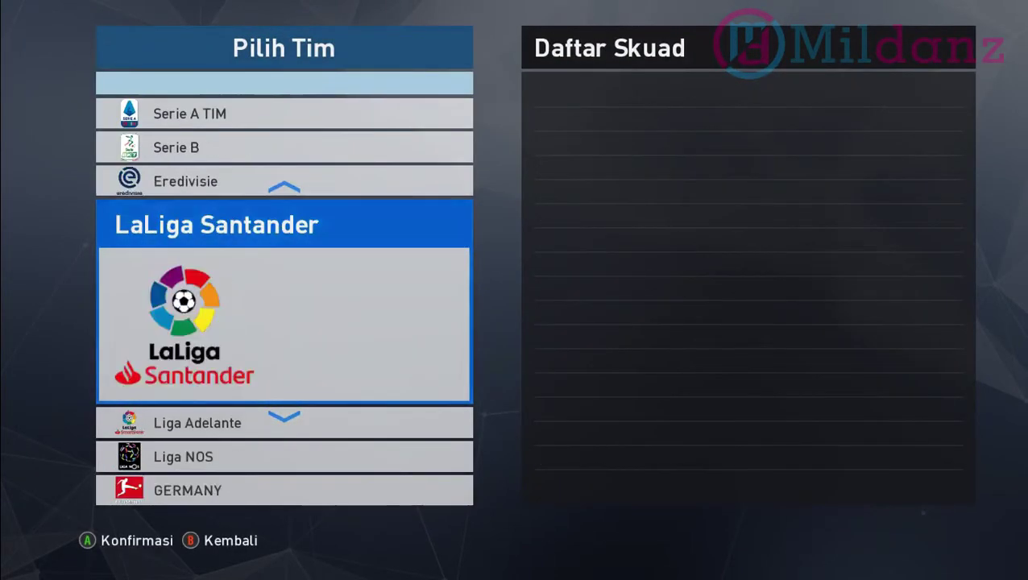
pyautogui.press('Return')
pyautogui.press('Return')
# Find L. Messi in the Barcelona squad and open his Edit Pemain page
pyautogui.press('Down')
pyautogui.press('Down')
pyautogui.press('Down')
pyautogui.press('Down')
pyautogui.press('Down')
pyautogui.press('Down')
pyautogui.press('Down')
pyautogui.press('Down')
pyautogui.press('Return')
# Open Penampilan for L. Messi and examine his face, tattoo and kit from the front and side
pyautogui.press('Down')
pyautogui.press('Down')
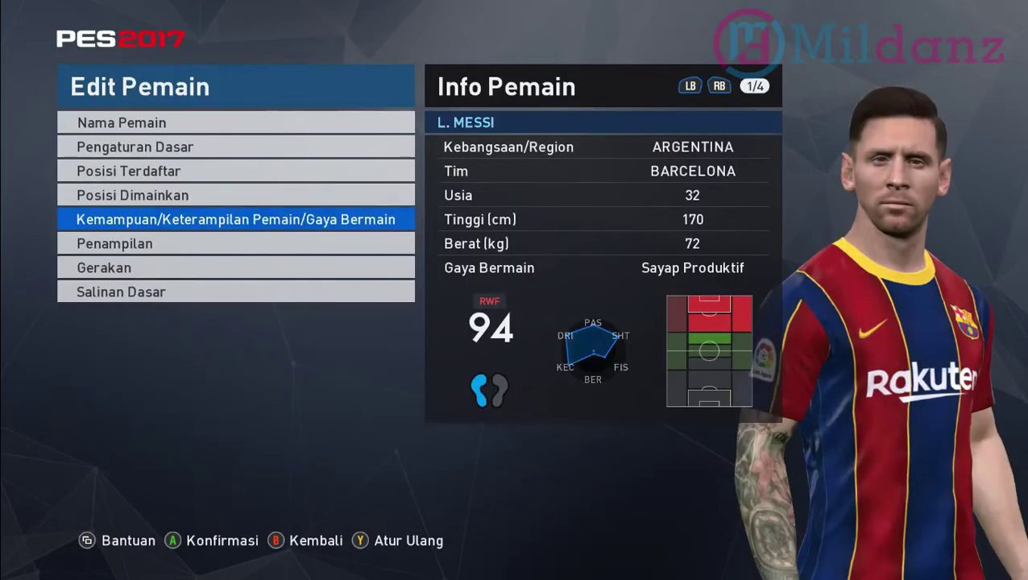
pyautogui.press('Return')
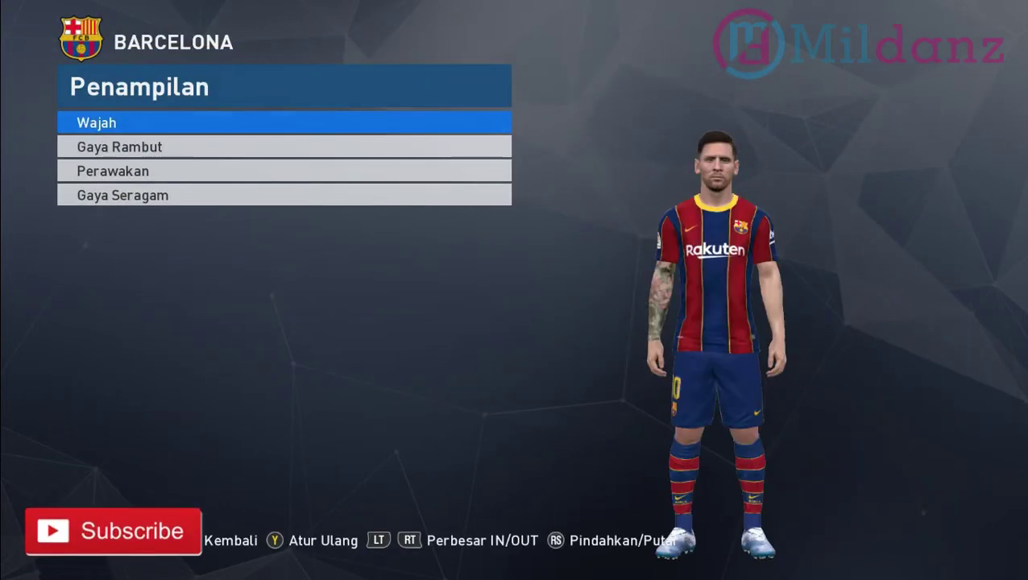
pyautogui.press('Right')
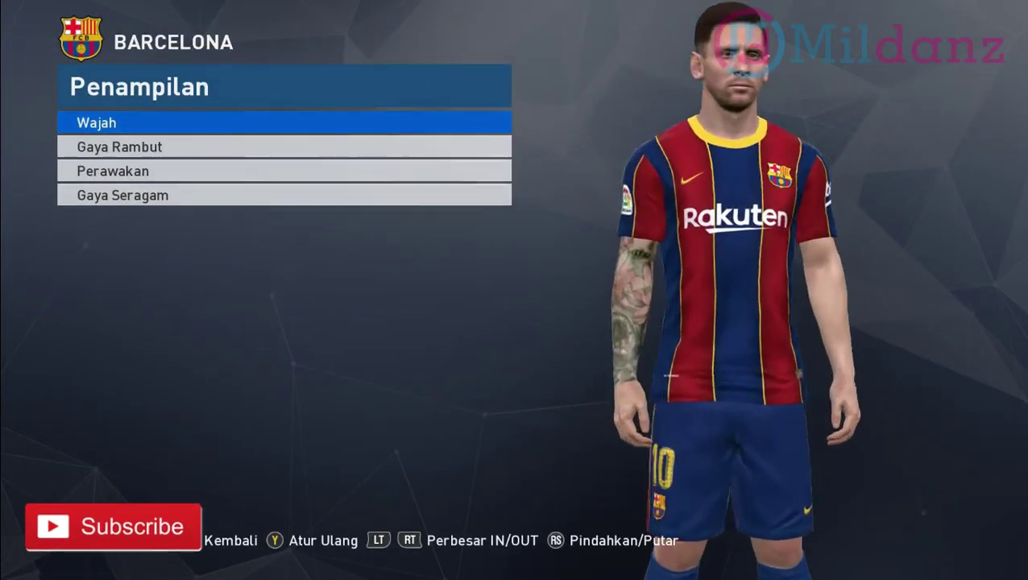
pyautogui.press('Right')
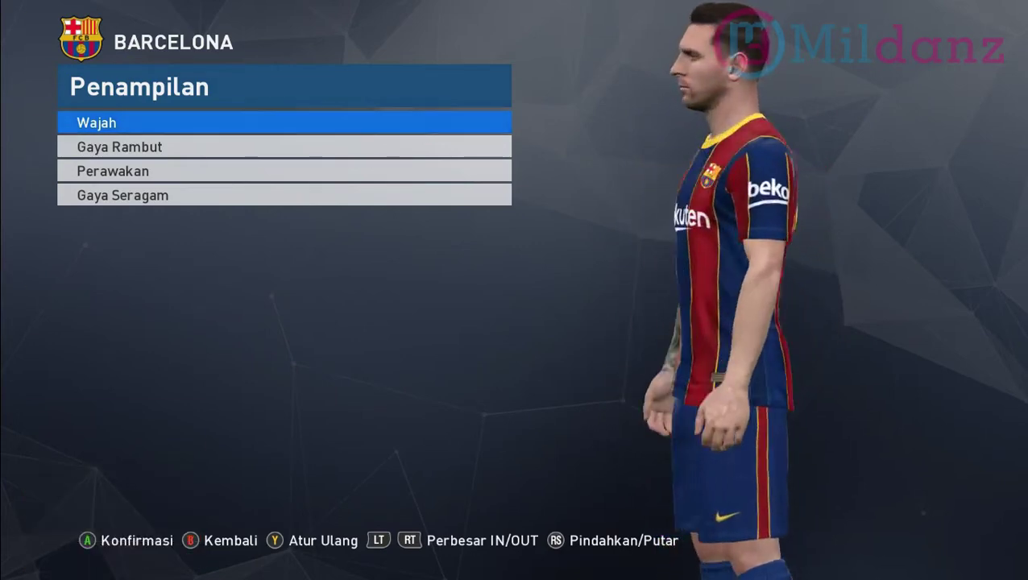